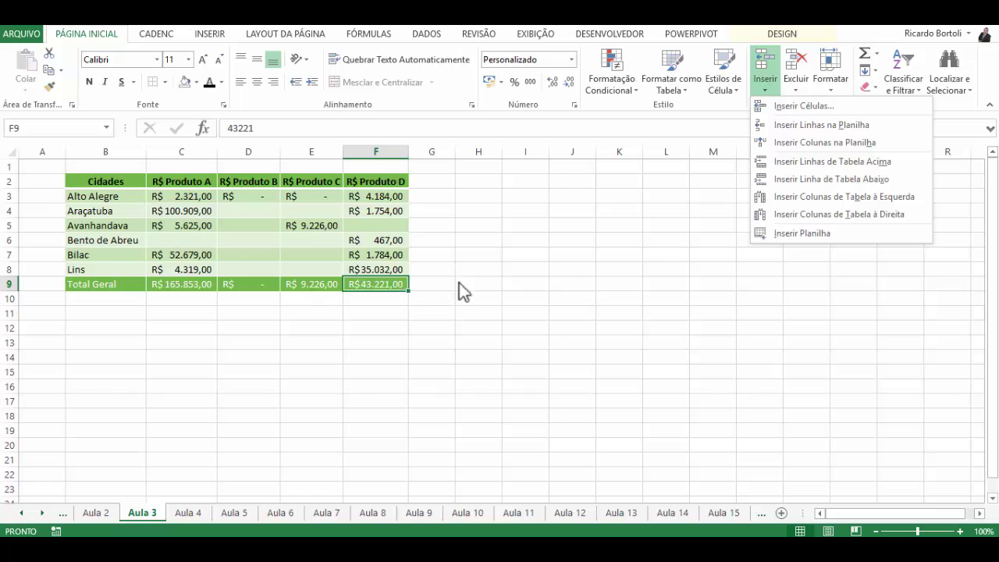
# - Insert cells at F9 above the table's Total Geral row, and insert a cell at J8 with the existing cells shifted down
pyautogui.click(825, 110)
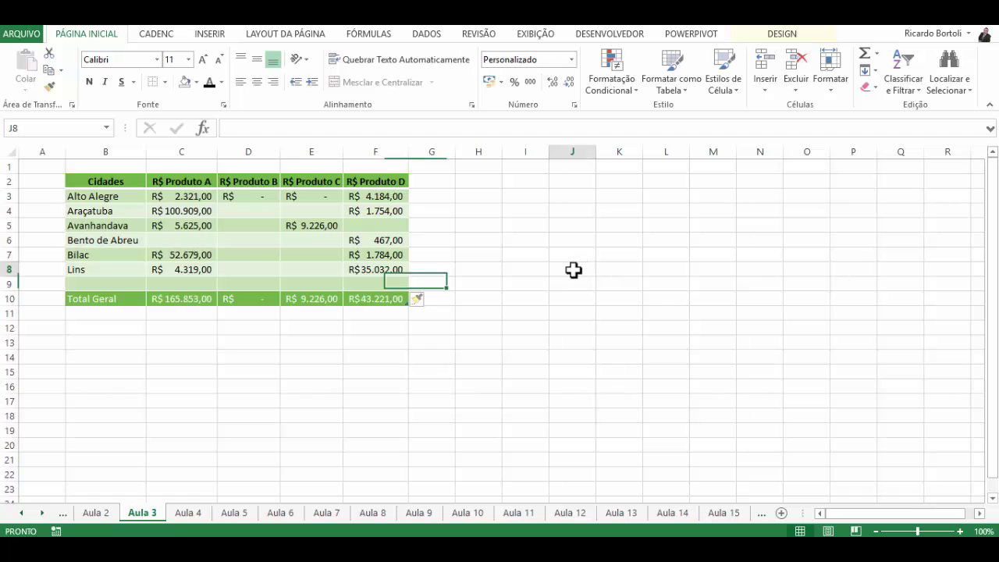
pyautogui.click(573, 270)
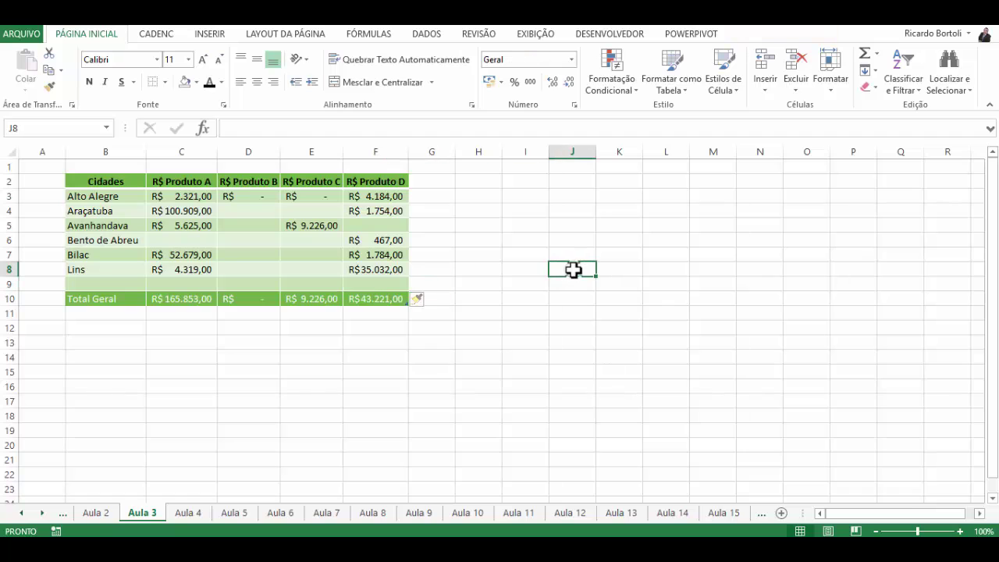
pyautogui.click(764, 87)
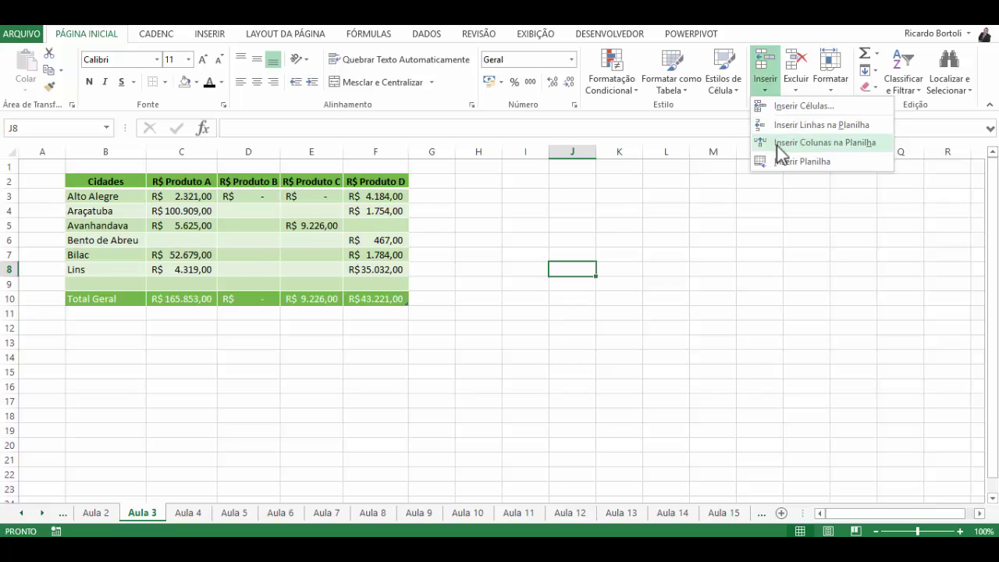
pyautogui.click(802, 106)
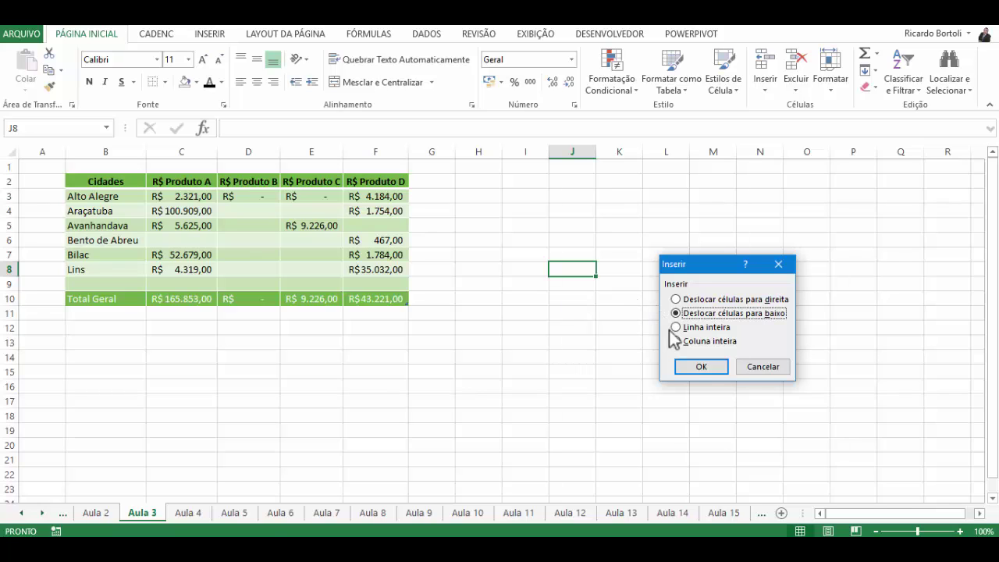
pyautogui.click(692, 367)
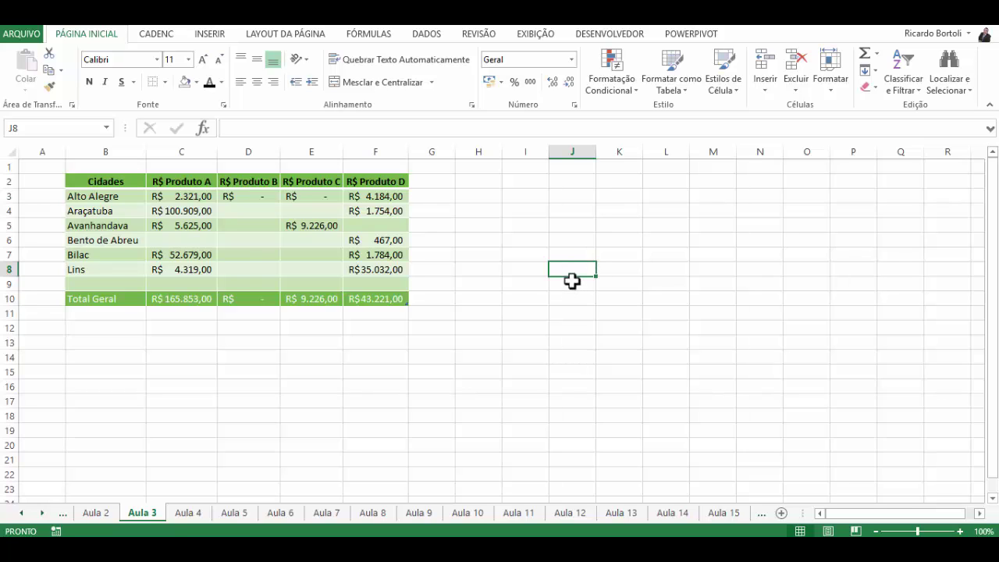
# - Enter 1 in cell J8 and insert a cell there, shifting the existing cells down
pyautogui.write('=1')
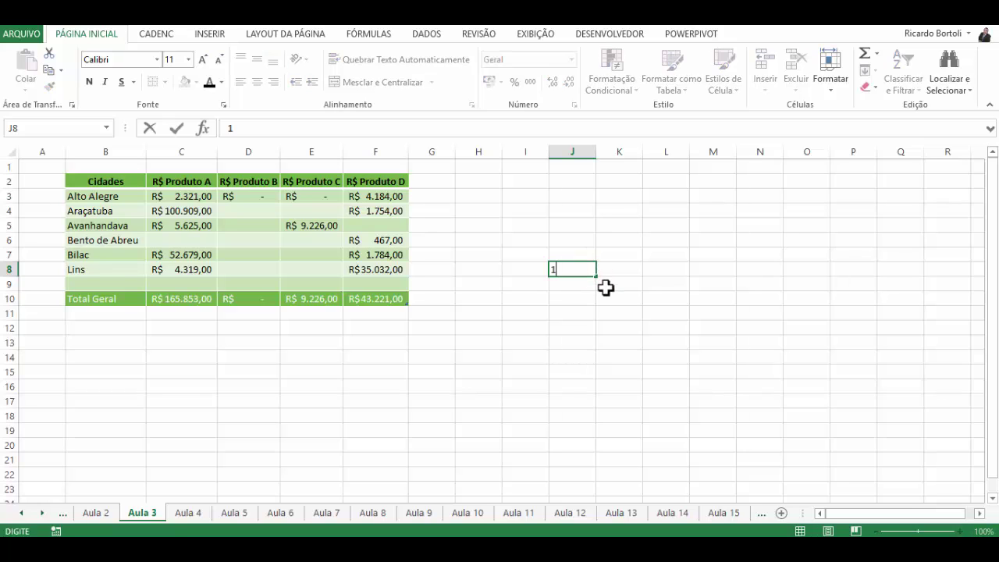
pyautogui.hotkey('ctrl', 'Return')
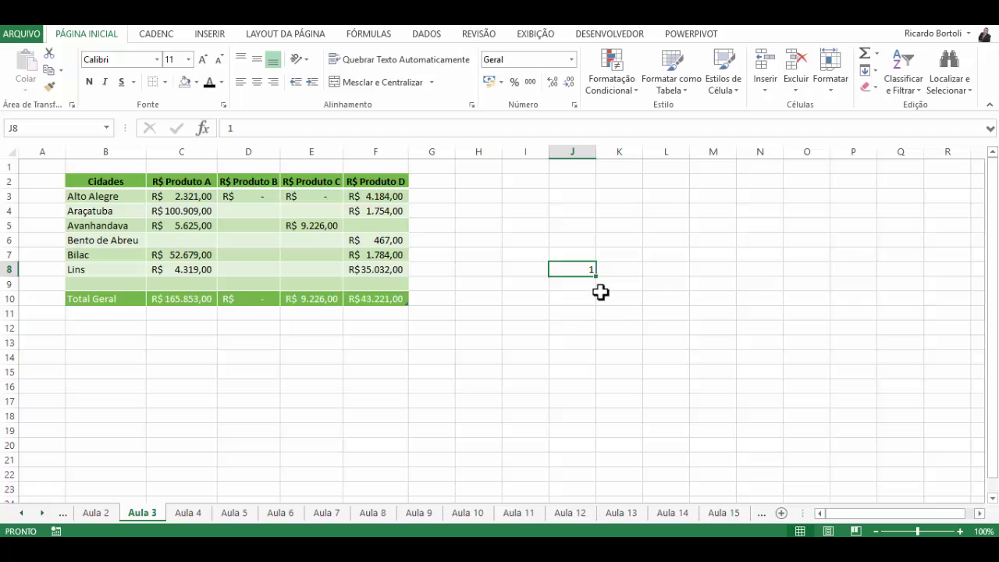
pyautogui.click(765, 84)
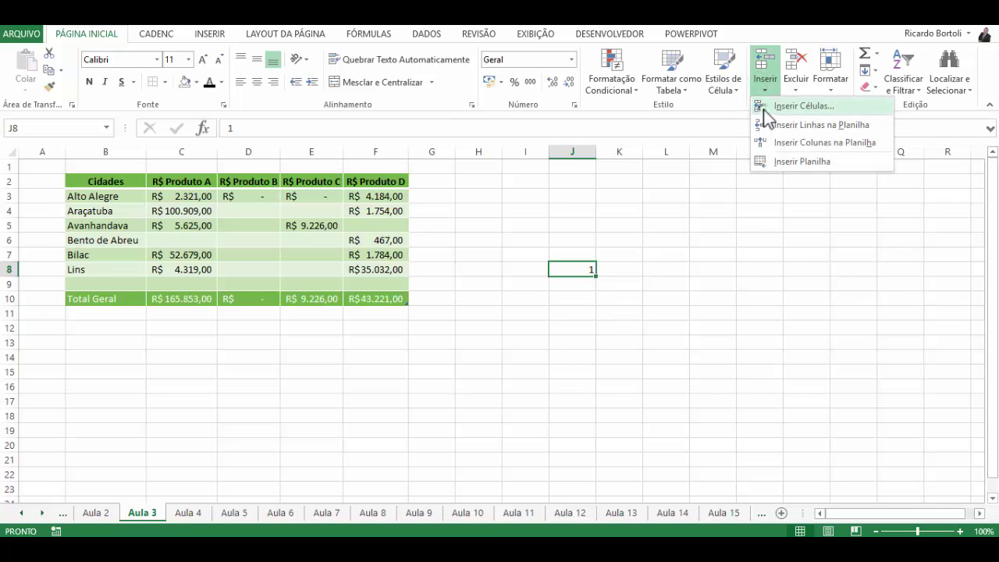
pyautogui.click(766, 110)
pyautogui.click(709, 372)
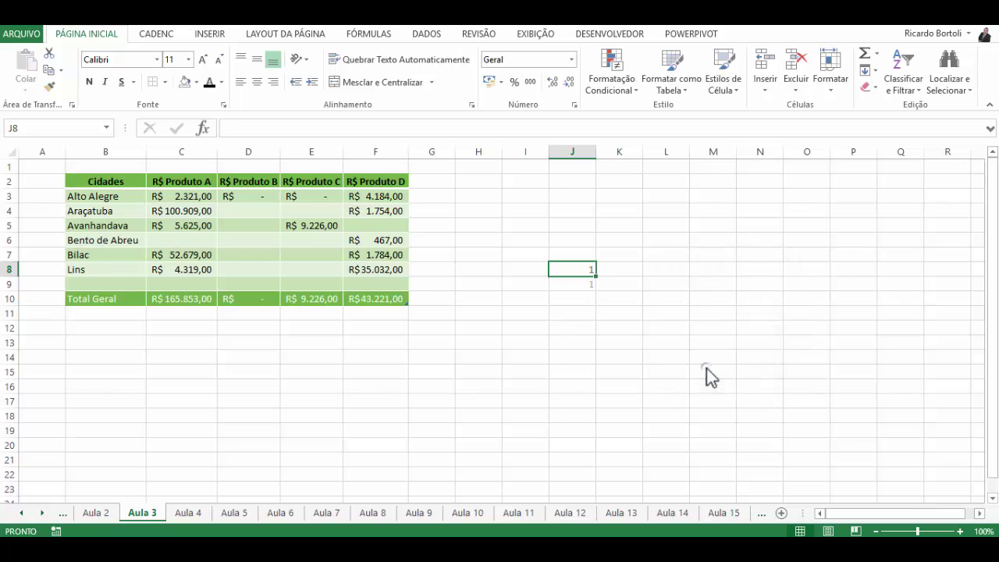
# - Insert a cell at J9 with the existing cells shifted to the right, and clear the shifted value from K9
pyautogui.click(582, 285)
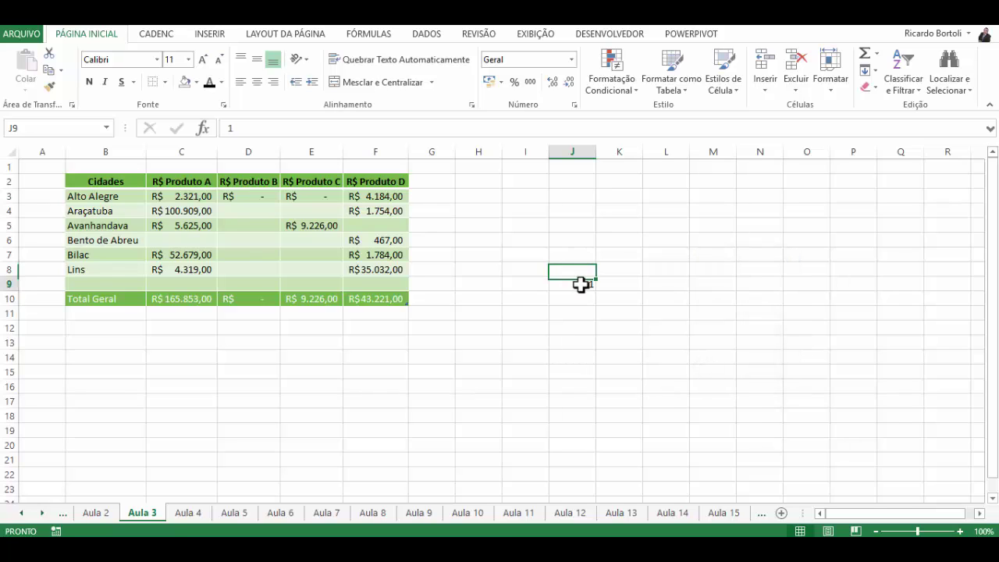
pyautogui.click(765, 90)
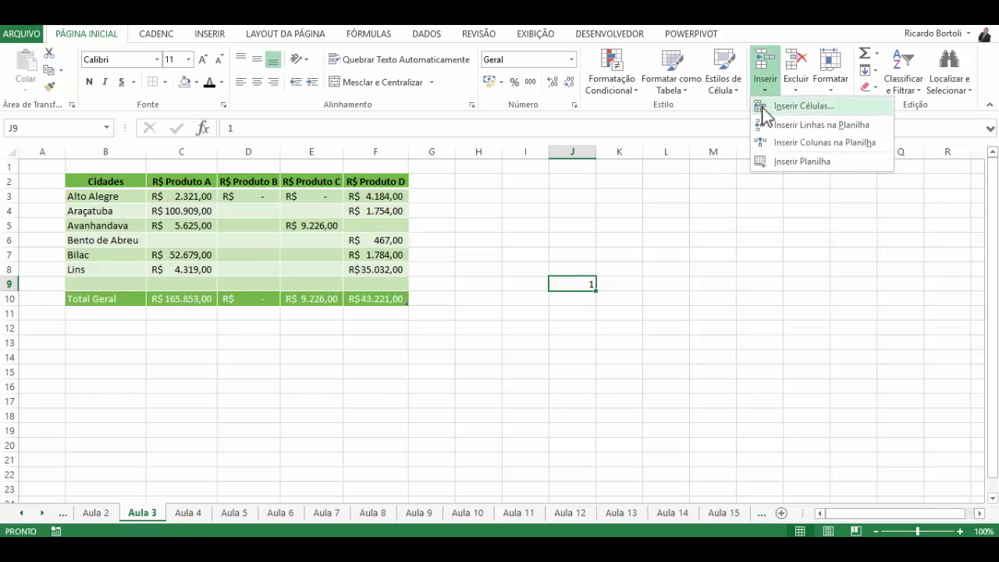
pyautogui.click(762, 109)
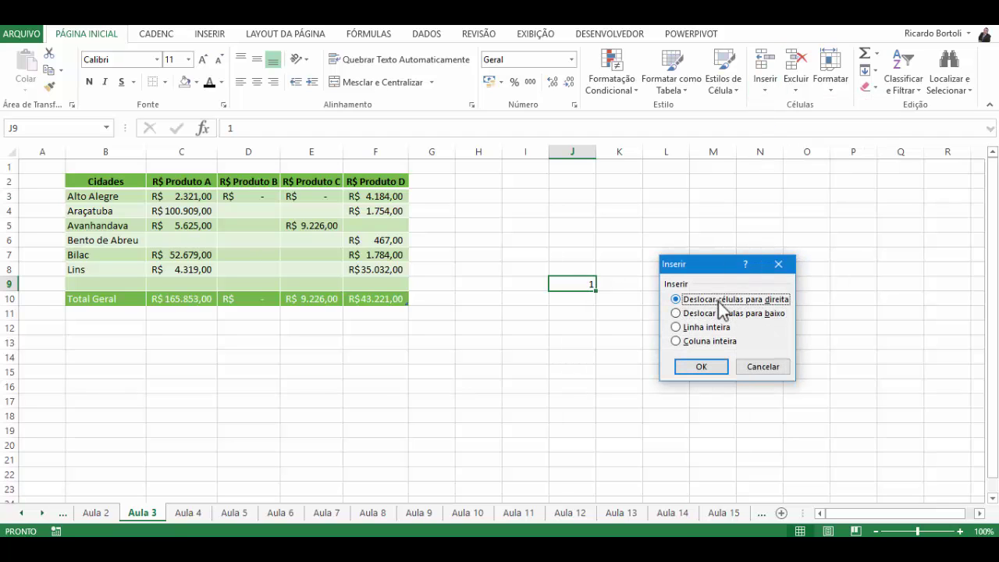
pyautogui.click(705, 368)
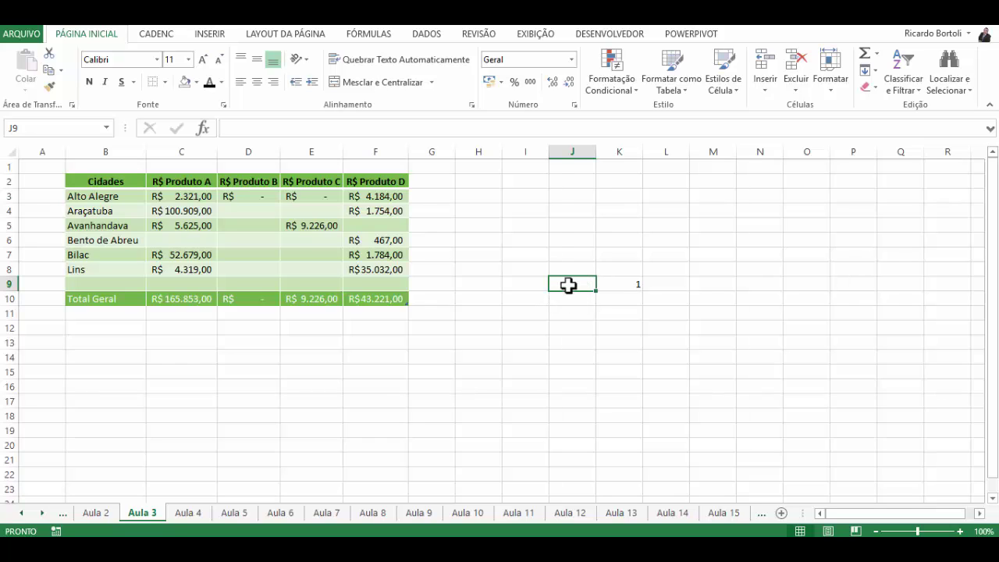
pyautogui.click(611, 287)
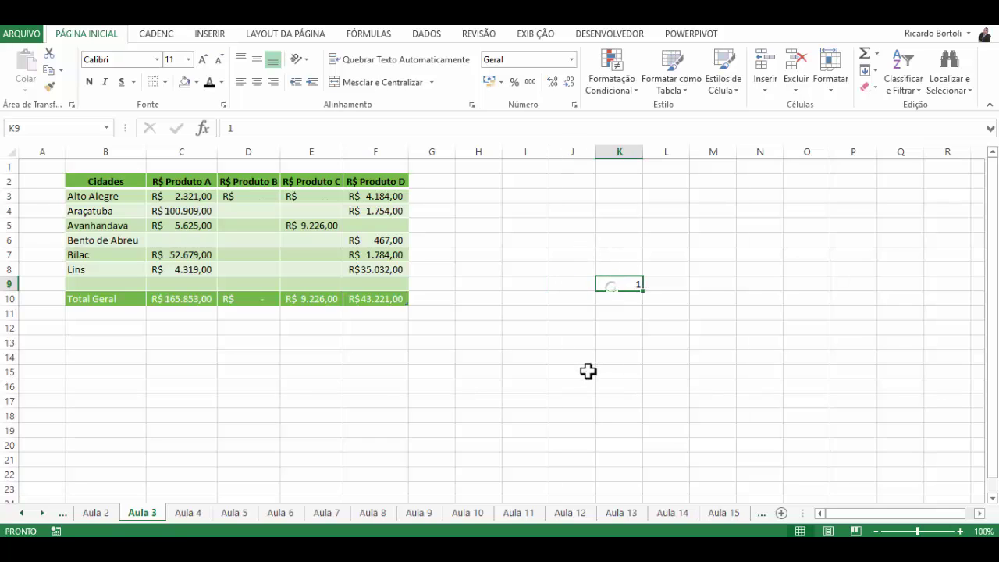
pyautogui.press('Delete')
# - Insert a sheet row at row 9 inside the table and another sheet row at C17 below it
pyautogui.click(399, 282)
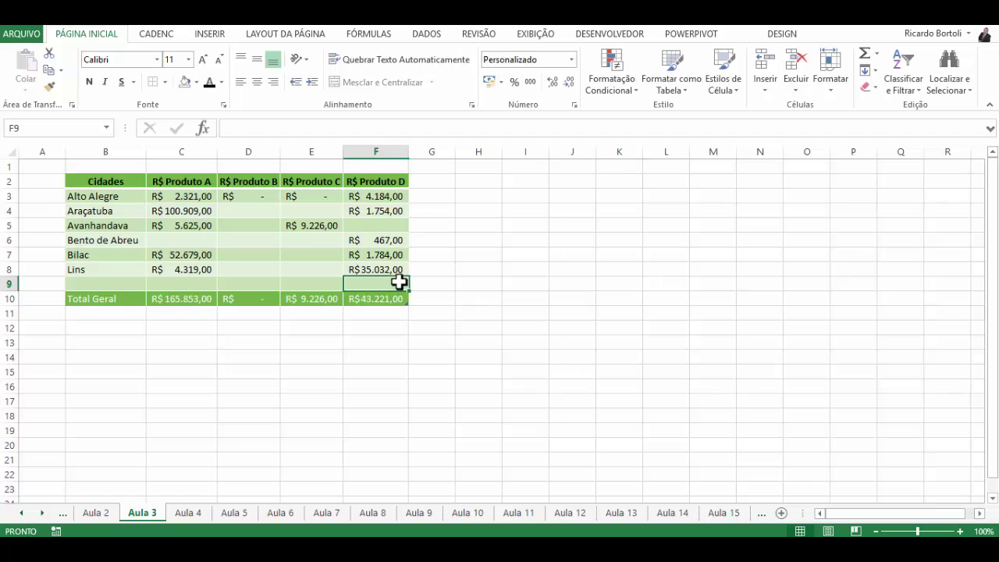
pyautogui.click(766, 93)
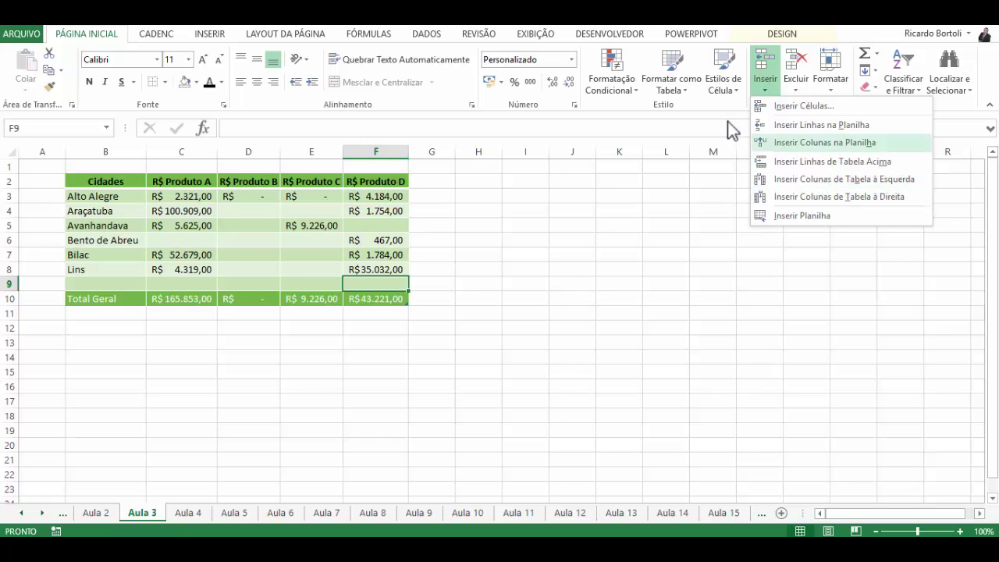
pyautogui.click(775, 127)
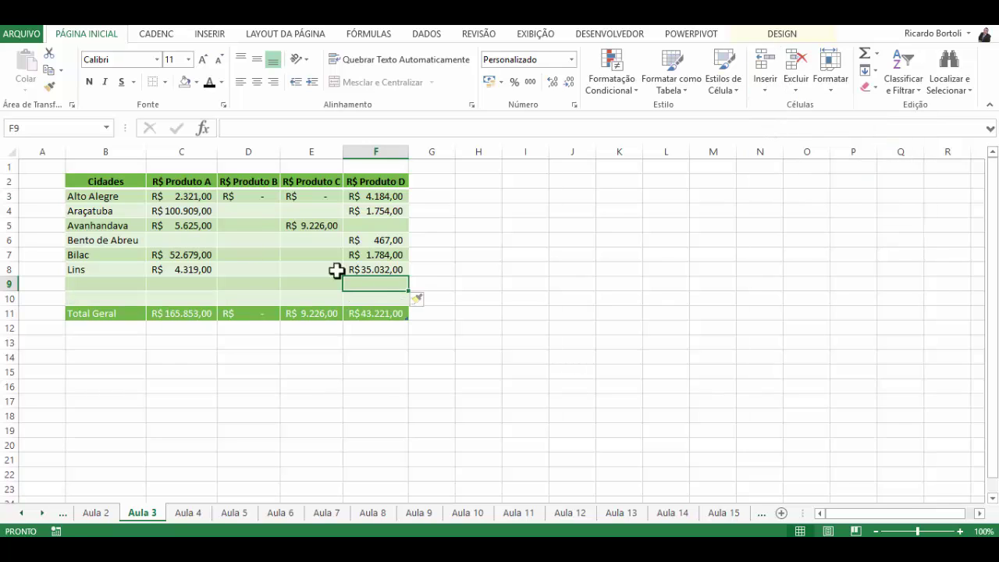
pyautogui.click(204, 400)
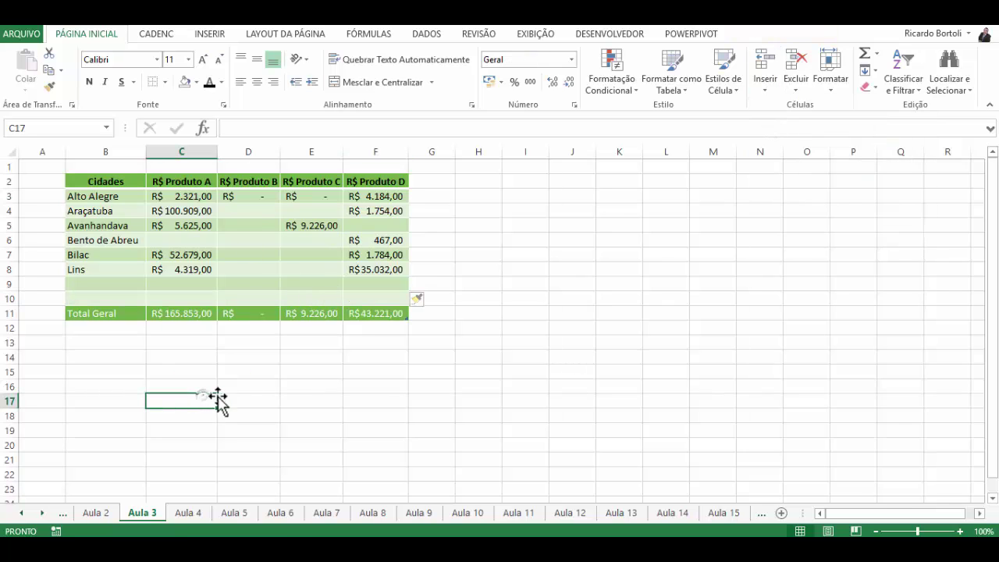
pyautogui.click(769, 74)
pyautogui.click(777, 128)
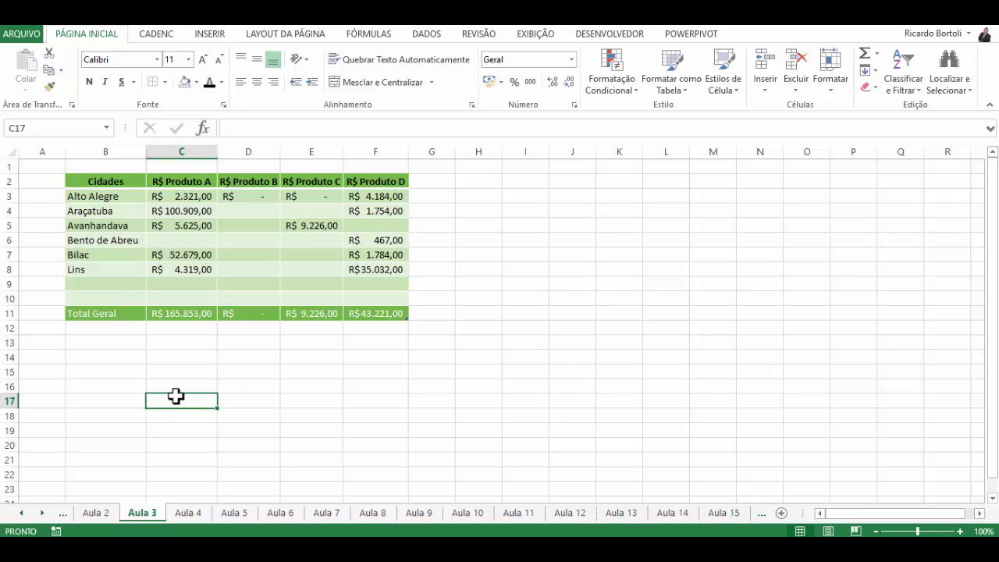
# - Select the whole of row 17 and insert a row there, and select the whole of column J
pyautogui.hotkey('ctrl', '+')
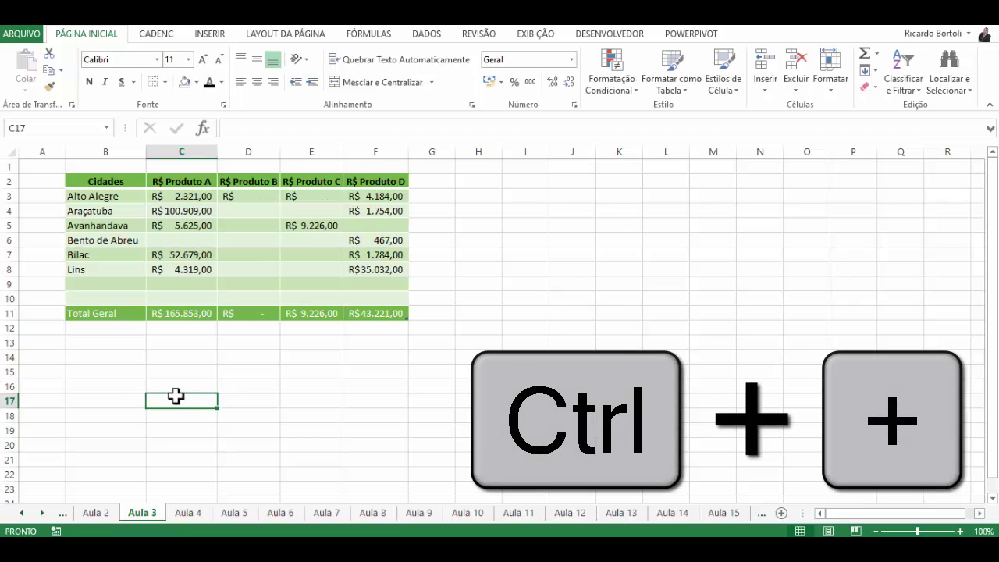
pyautogui.click(6, 400)
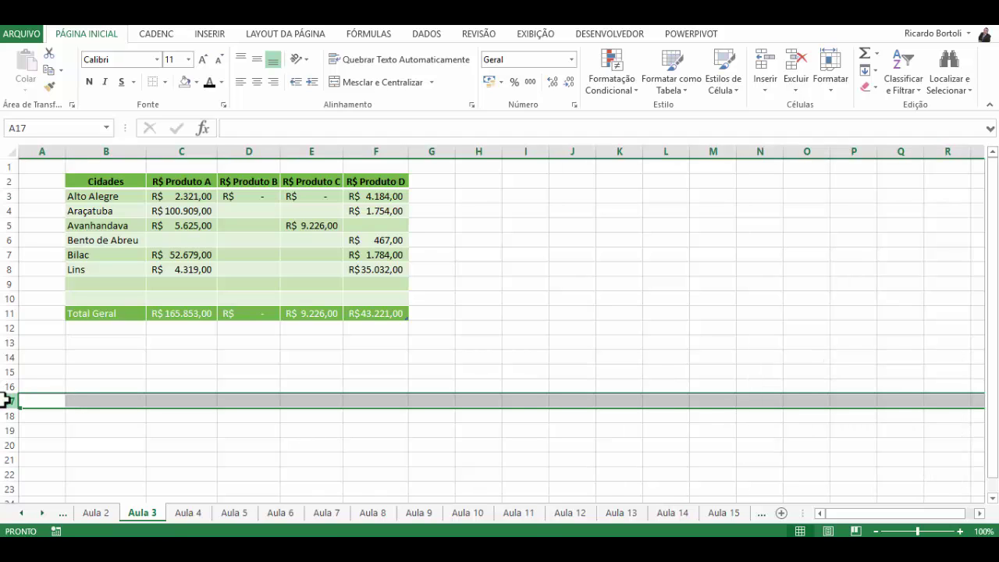
pyautogui.hotkey('ctrl', '+')
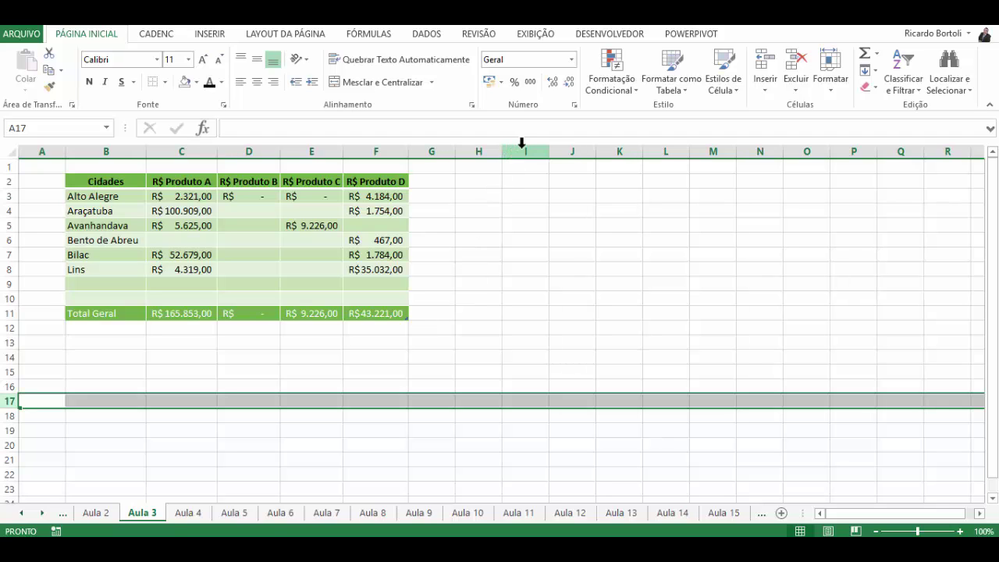
pyautogui.click(566, 152)
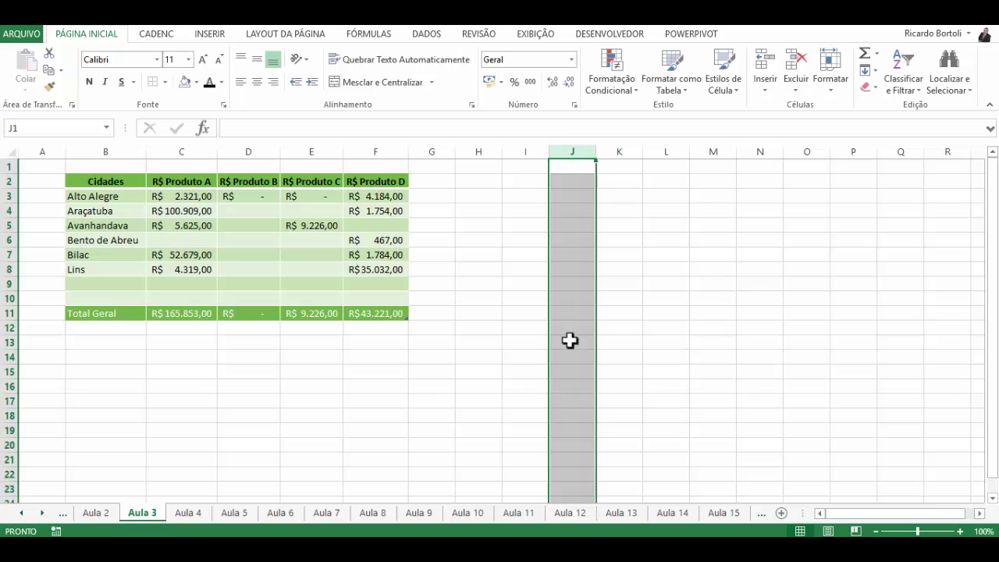
# - Insert one more entire row at row 17 and an entire column at column J
pyautogui.rightClick(3, 401)
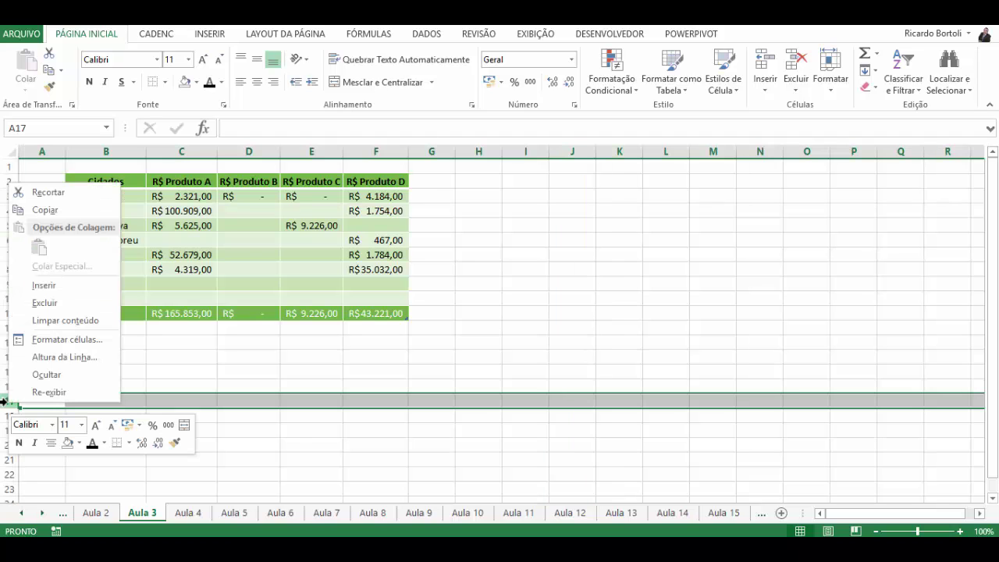
pyautogui.click(35, 290)
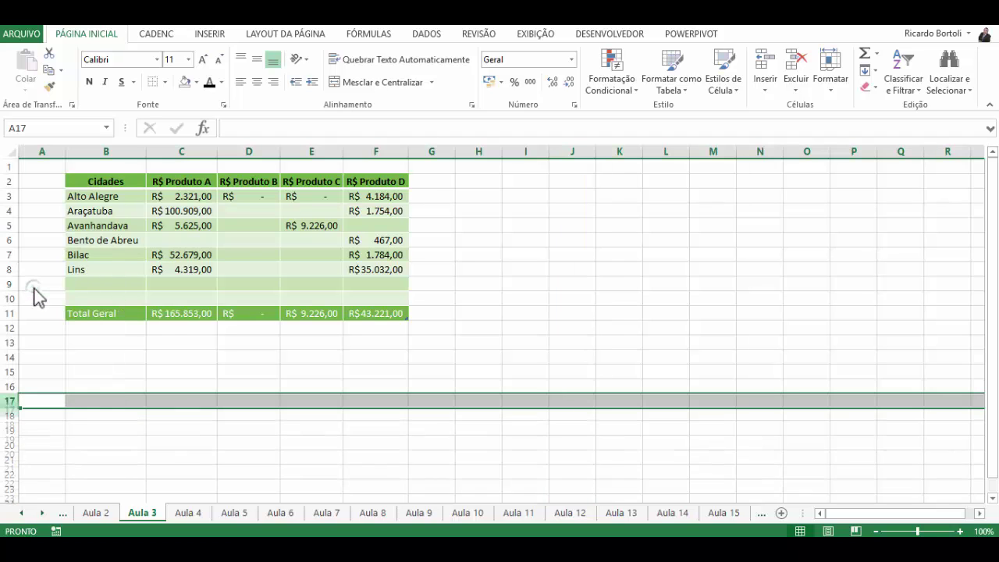
pyautogui.rightClick(571, 150)
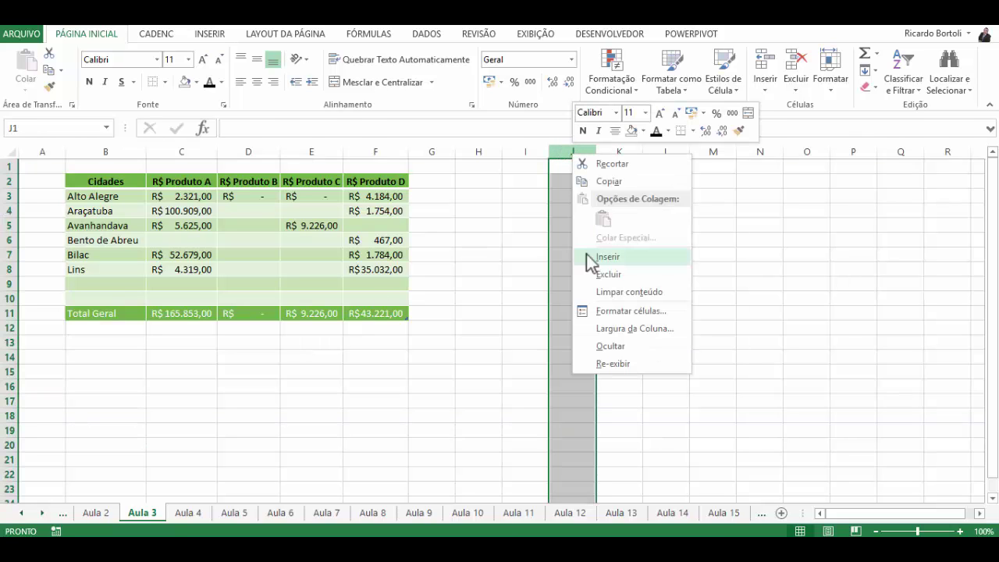
pyautogui.click(586, 256)
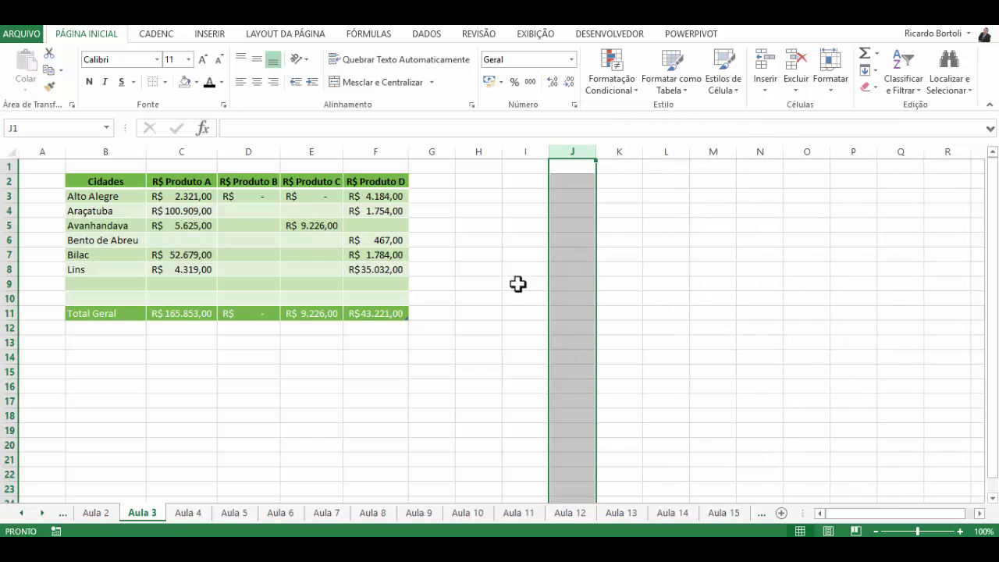
# - Insert a sheet column at D5, between R$ Produto A and R$ Produto B in the table
pyautogui.click(543, 270)
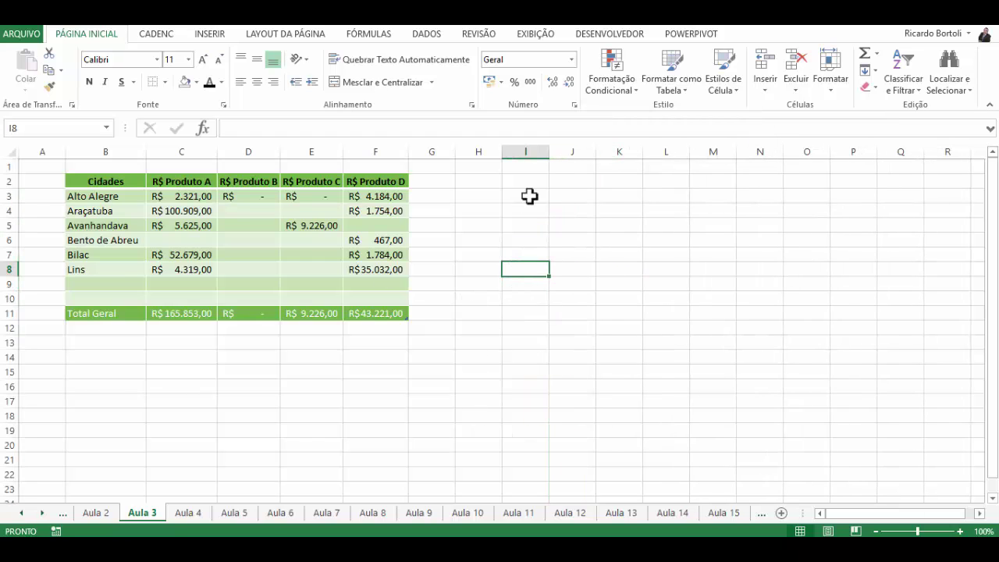
pyautogui.click(253, 226)
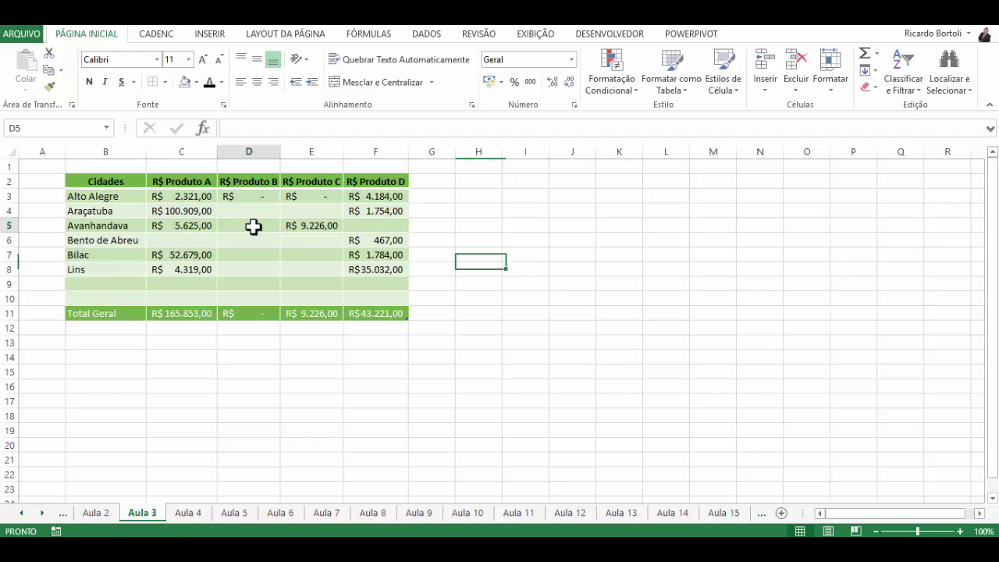
pyautogui.click(761, 91)
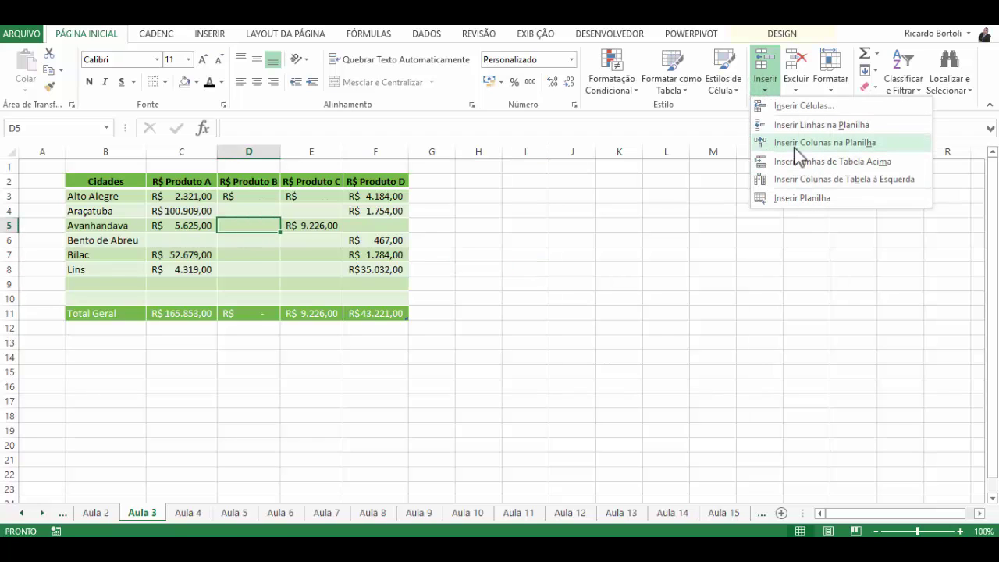
pyautogui.click(795, 146)
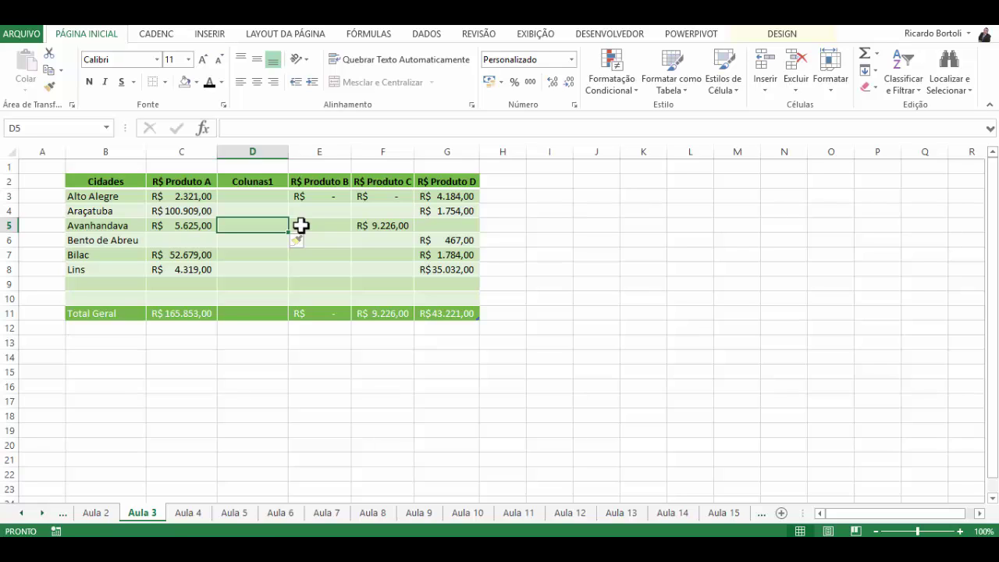
# - Insert a new worksheet before Aula 3, view it, and return to the Aula 3 sheet
pyautogui.click(762, 91)
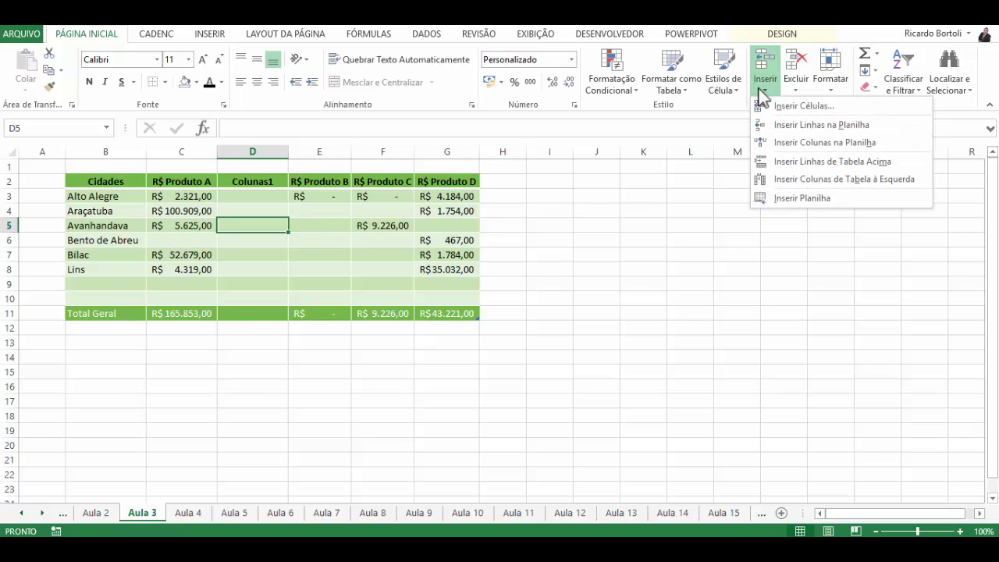
pyautogui.click(788, 197)
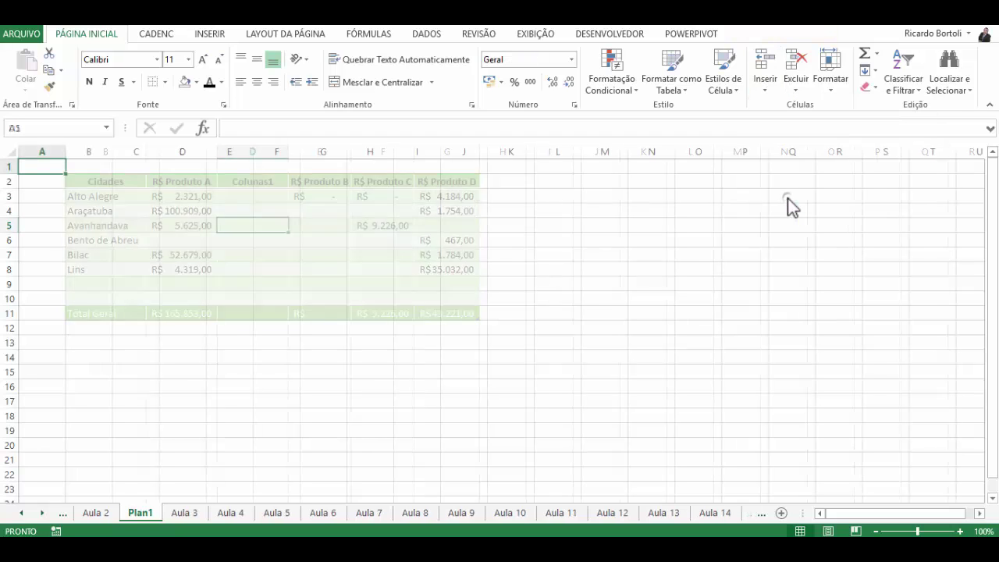
pyautogui.click(180, 513)
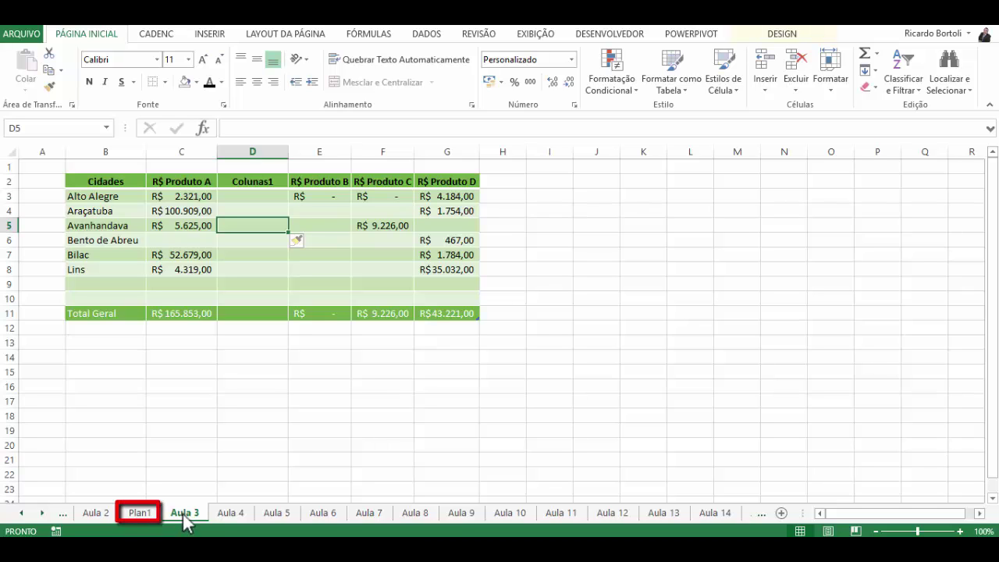
pyautogui.click(135, 517)
pyautogui.click(185, 514)
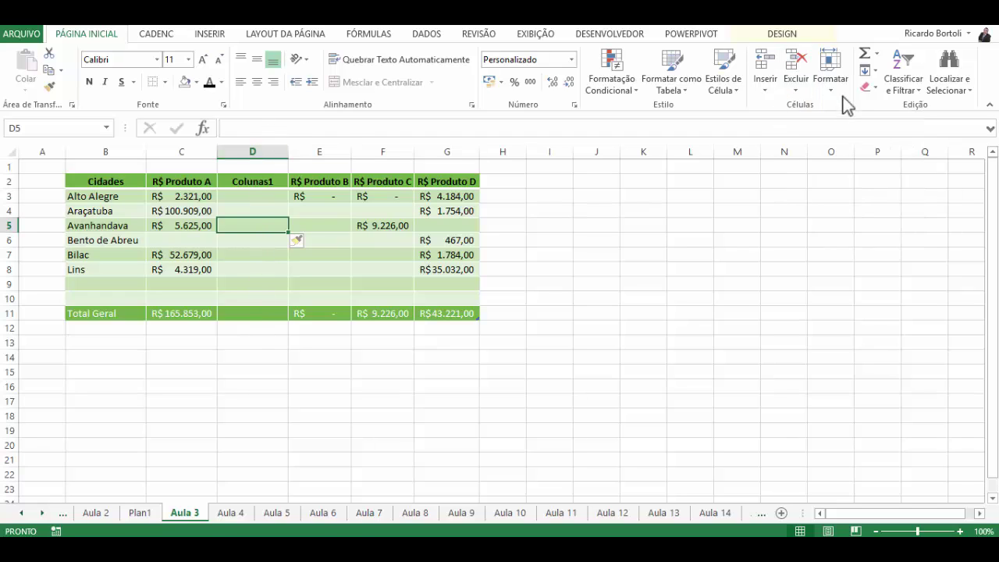
# - Delete the sheet column at D5 and the two blank rows above Total Geral, one as a table row and one as a sheet row
pyautogui.click(787, 85)
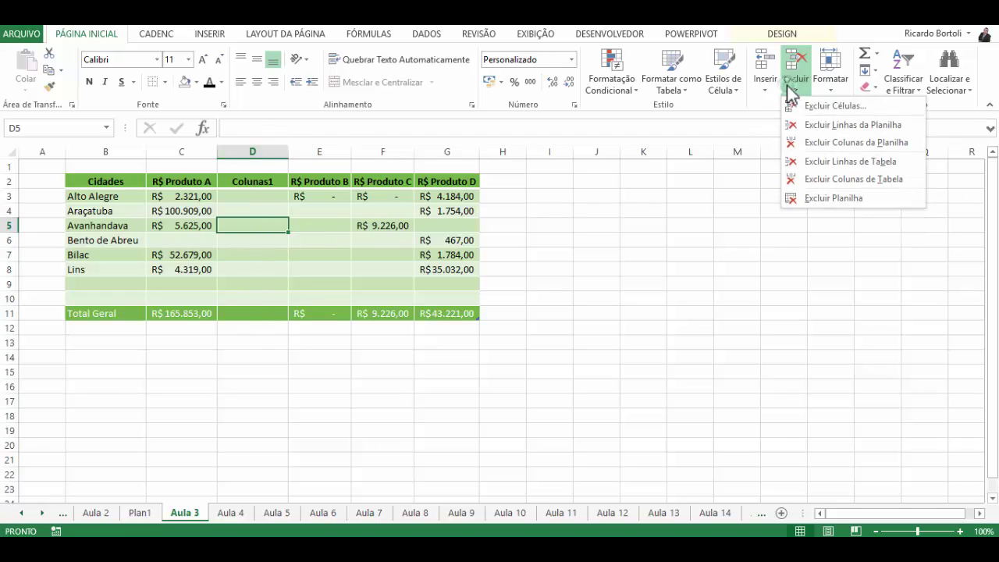
pyautogui.click(821, 150)
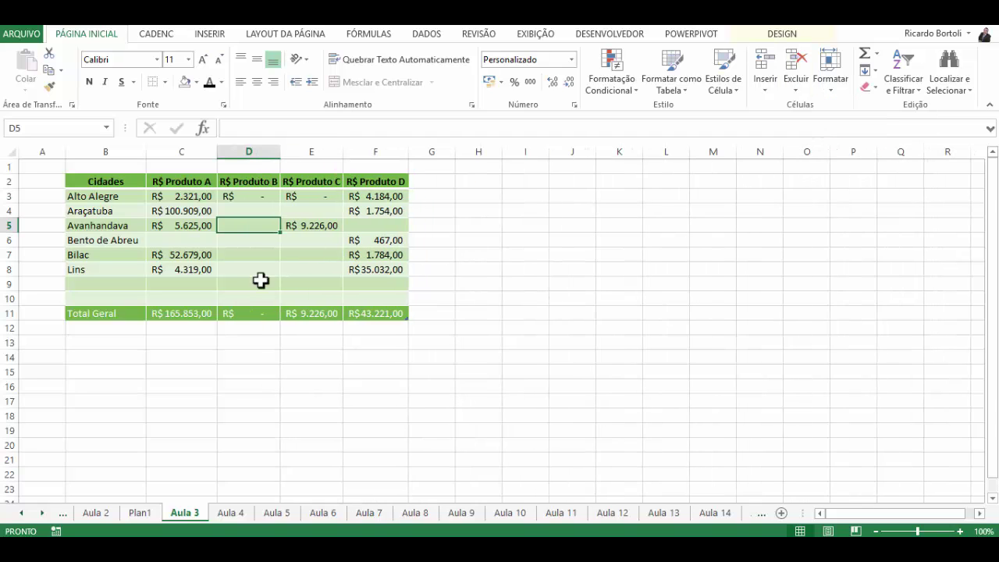
pyautogui.click(260, 283)
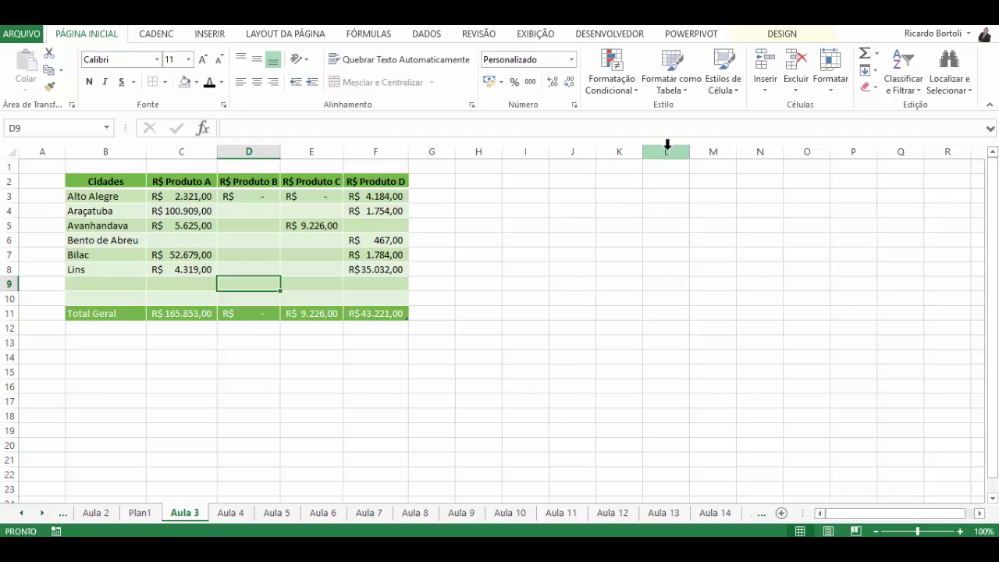
pyautogui.click(798, 85)
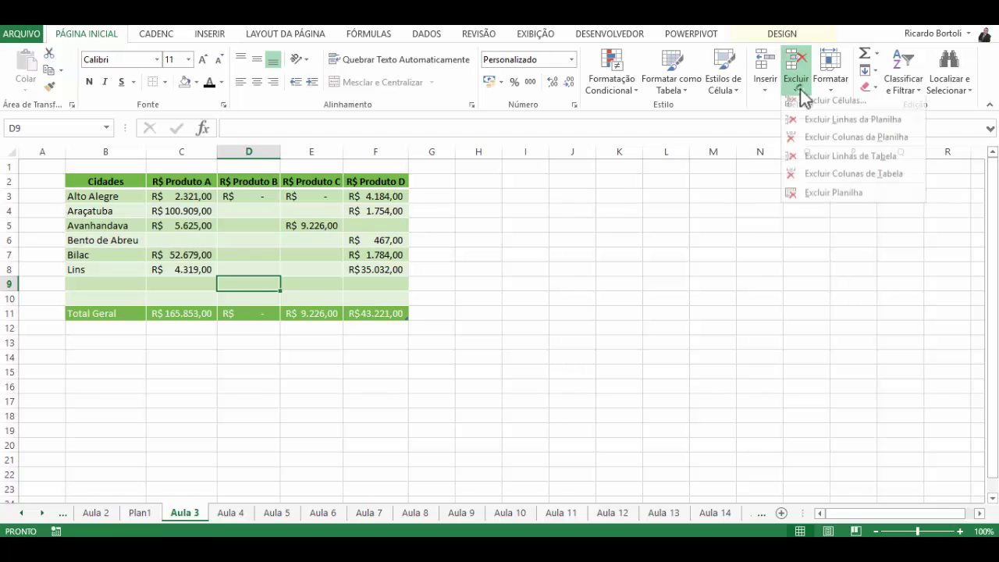
pyautogui.click(820, 162)
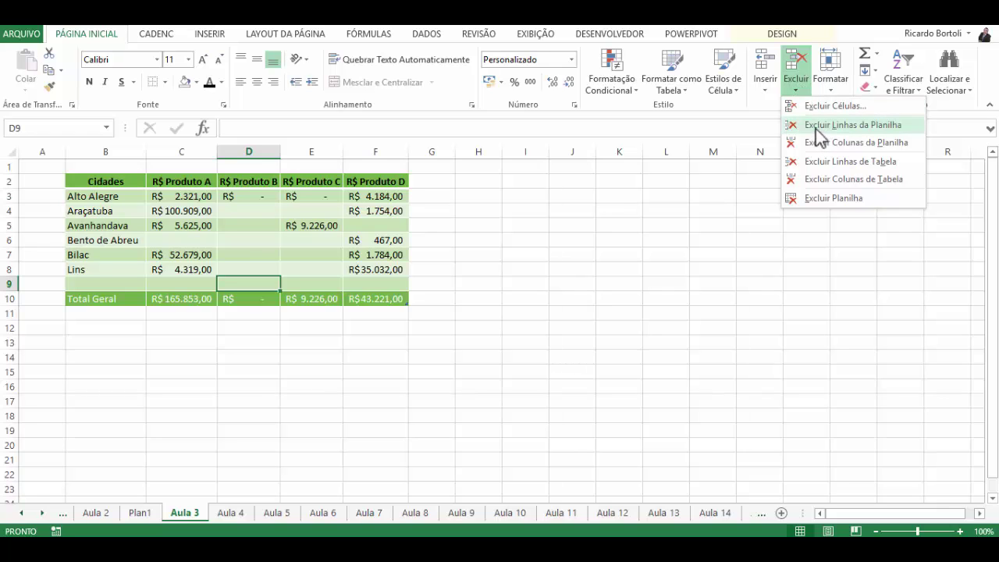
pyautogui.click(819, 133)
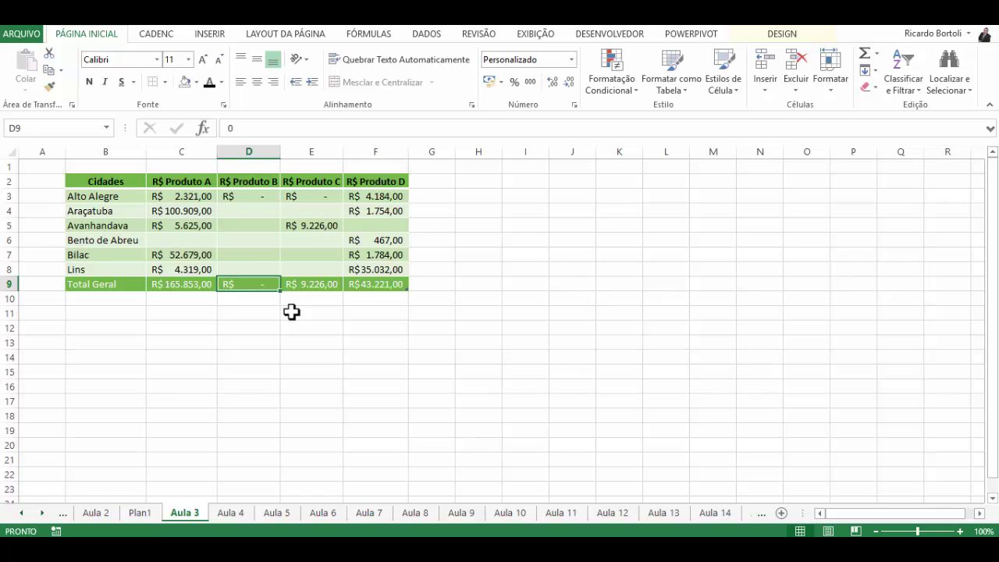
# - Delete the blank Plan1 worksheet
pyautogui.click(789, 91)
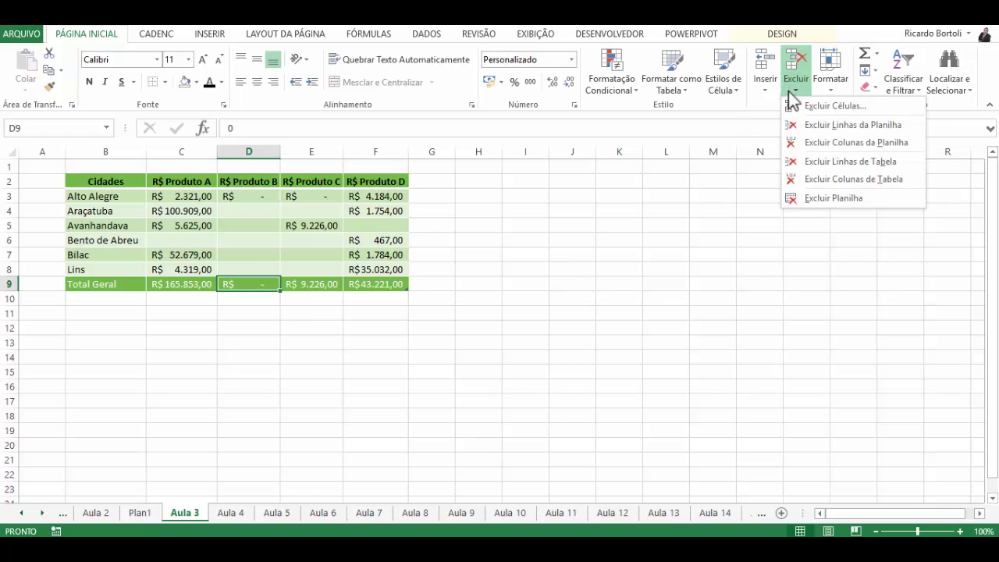
pyautogui.press('Escape')
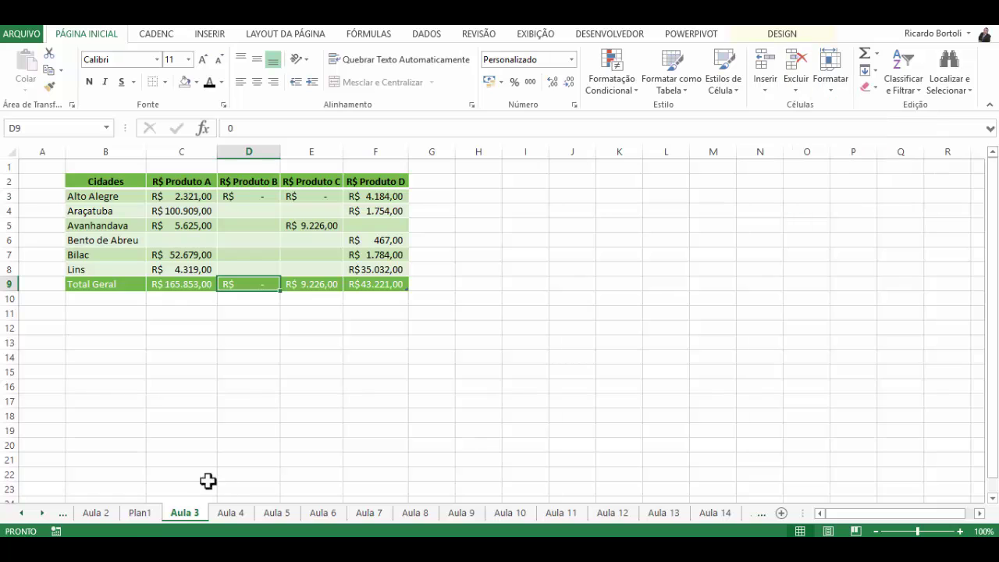
pyautogui.click(149, 513)
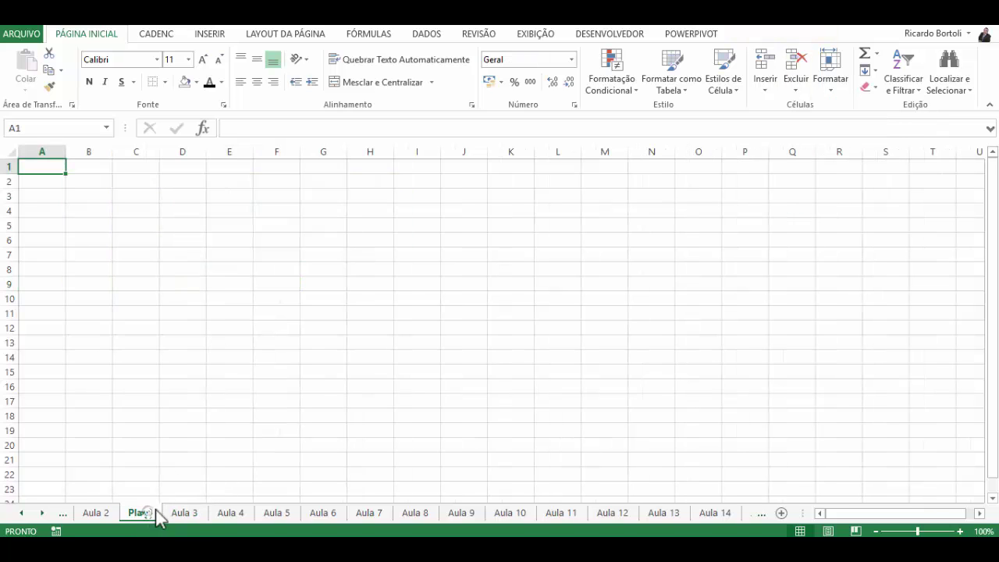
pyautogui.click(800, 89)
pyautogui.click(822, 162)
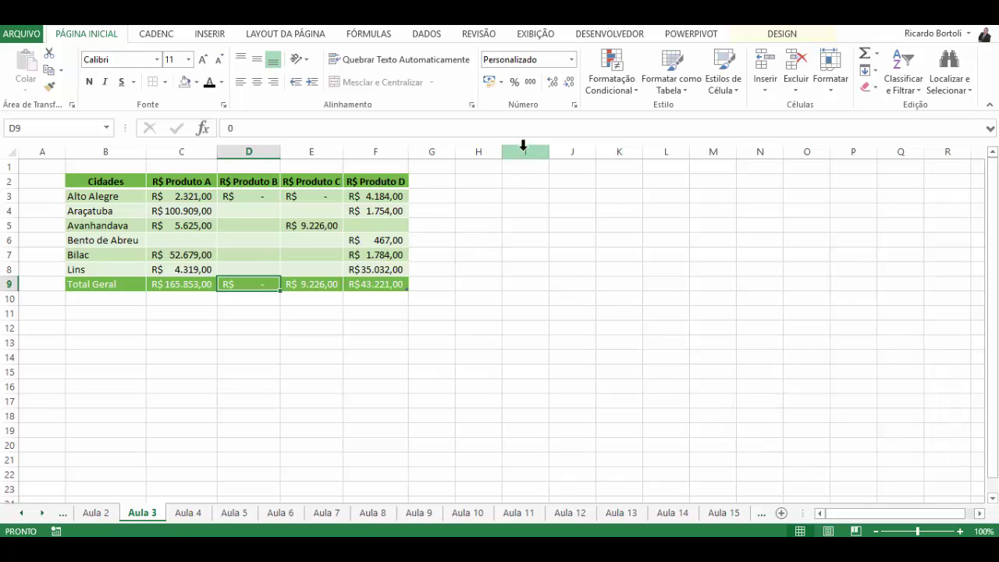
# - Delete the whole of row 15 and the whole of column I, outside the table
pyautogui.click(523, 146)
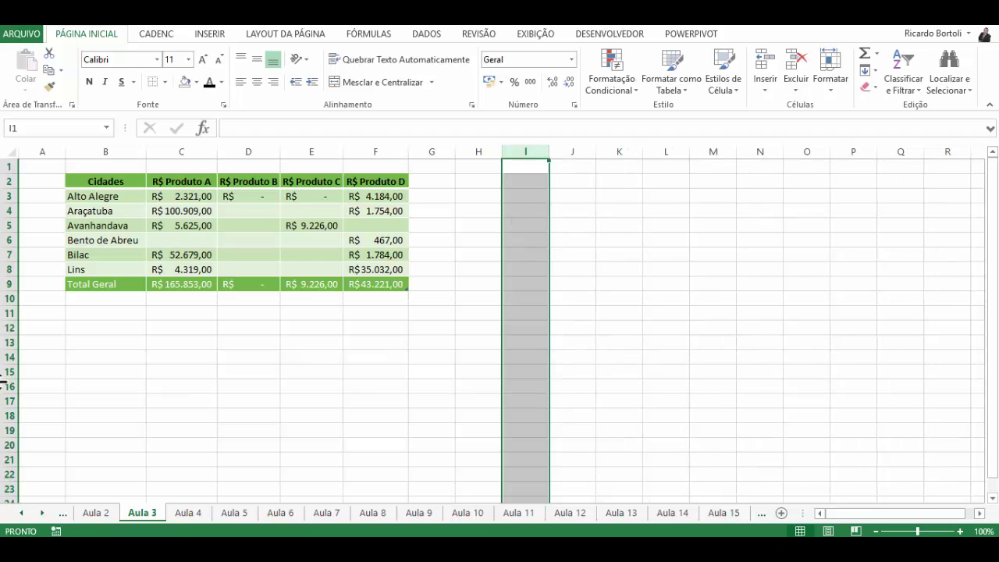
pyautogui.click(6, 372)
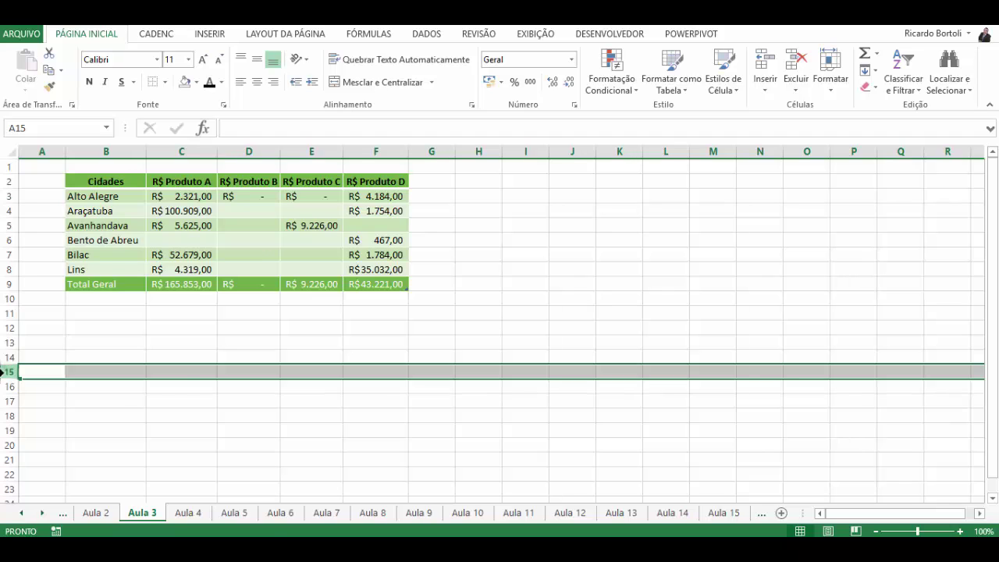
pyautogui.rightClick(6, 371)
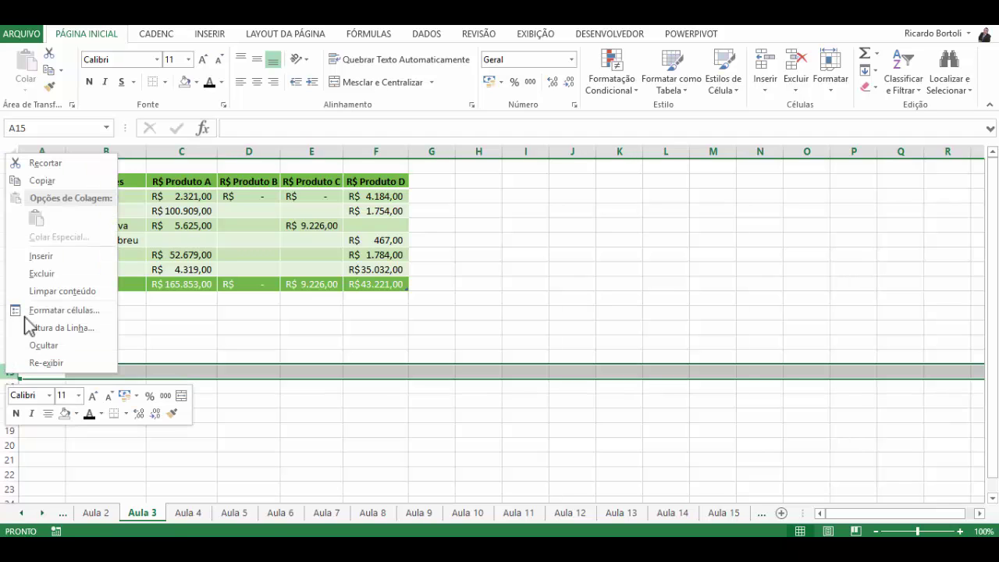
pyautogui.click(35, 274)
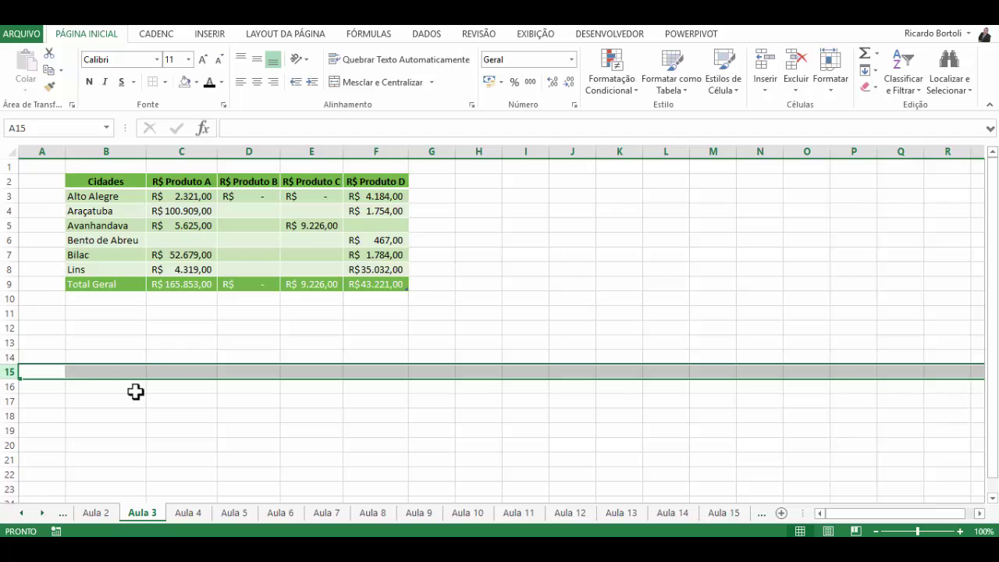
pyautogui.rightClick(531, 148)
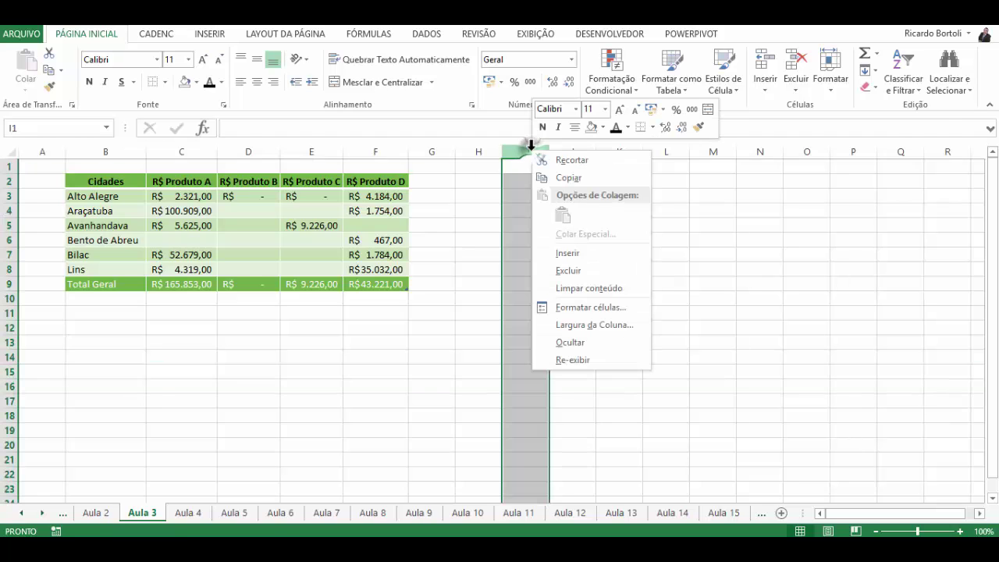
pyautogui.click(547, 272)
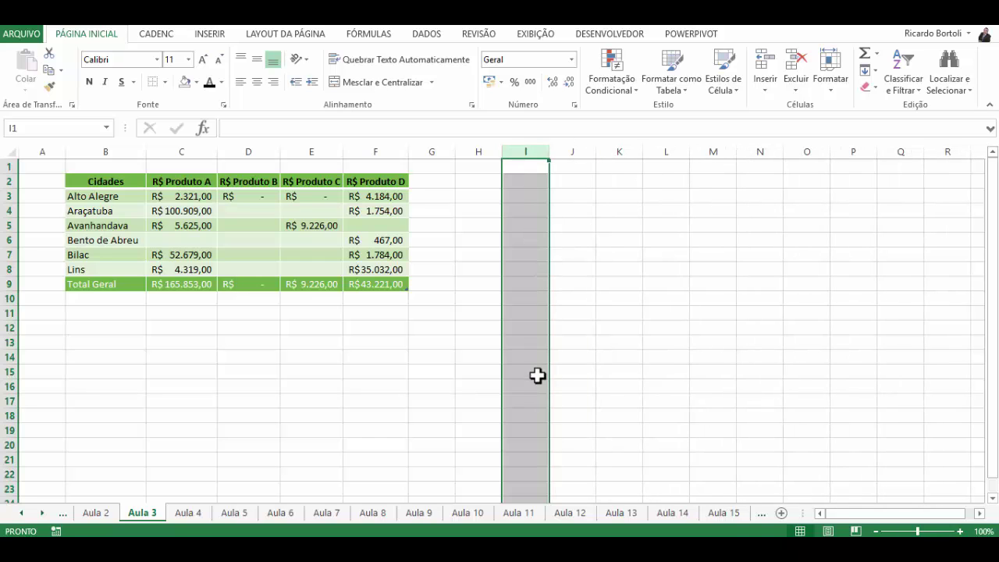
# - Set the height of row 4 to 25, working from cell J4
pyautogui.click(590, 217)
pyautogui.click(826, 97)
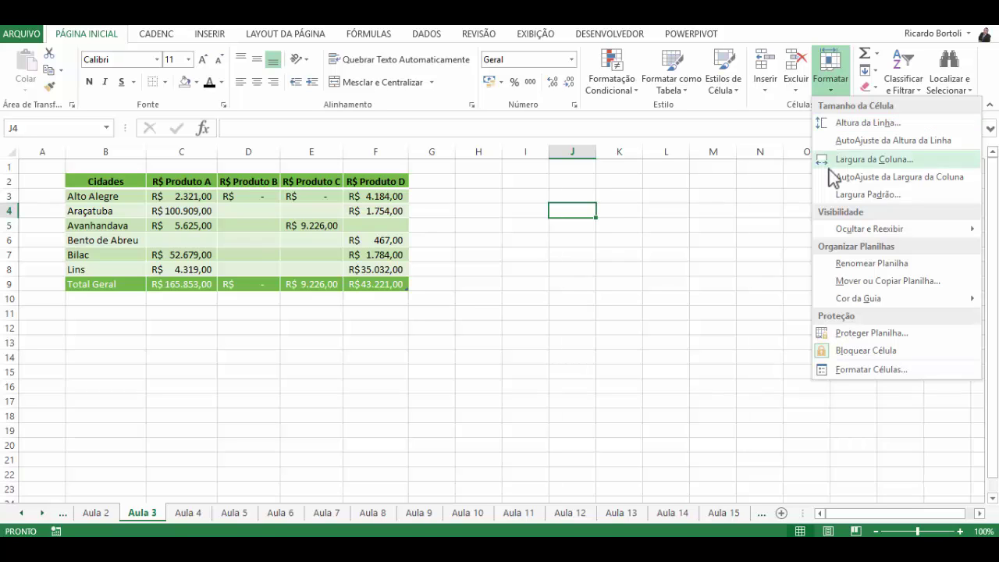
pyautogui.click(892, 123)
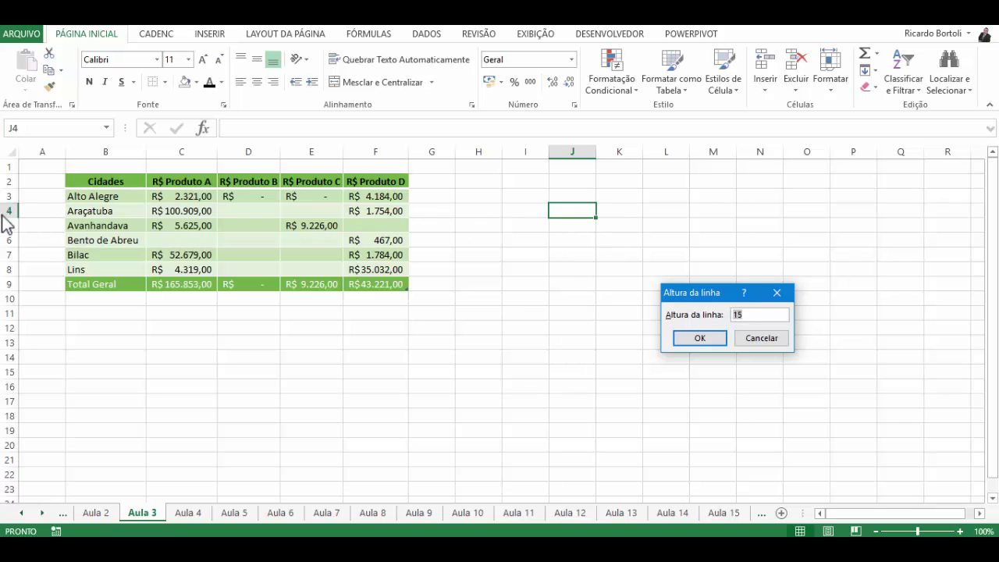
pyautogui.click(747, 317)
pyautogui.write('25')
pyautogui.click(706, 340)
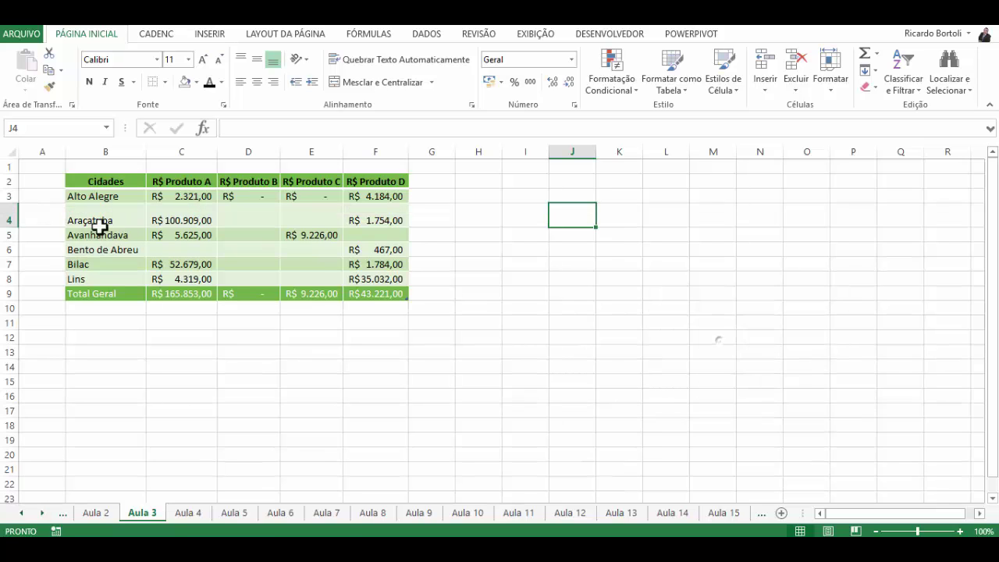
# - Set the height of row 7, the Bilac row, to 5 from cell D7
pyautogui.click(263, 267)
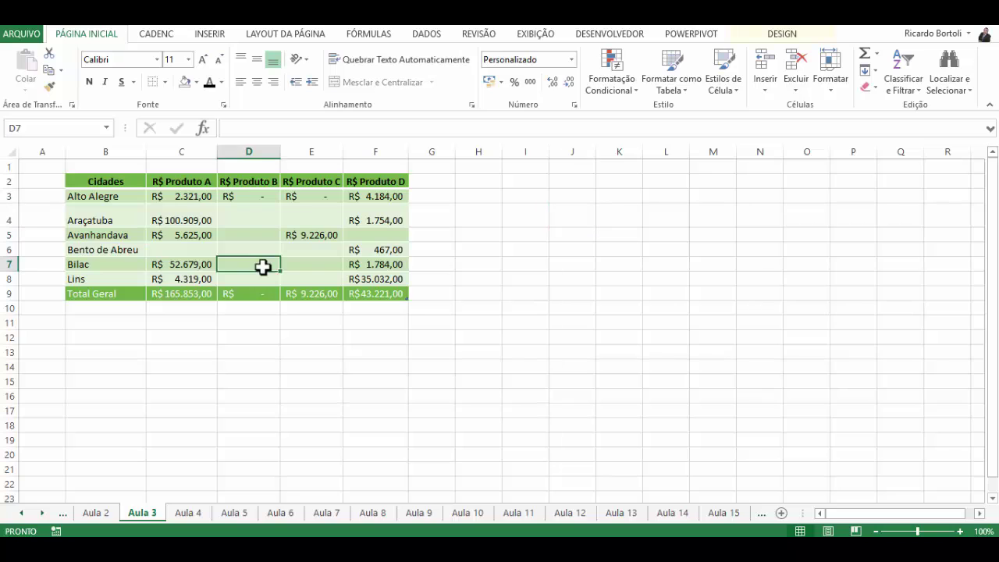
pyautogui.click(832, 96)
pyautogui.click(852, 121)
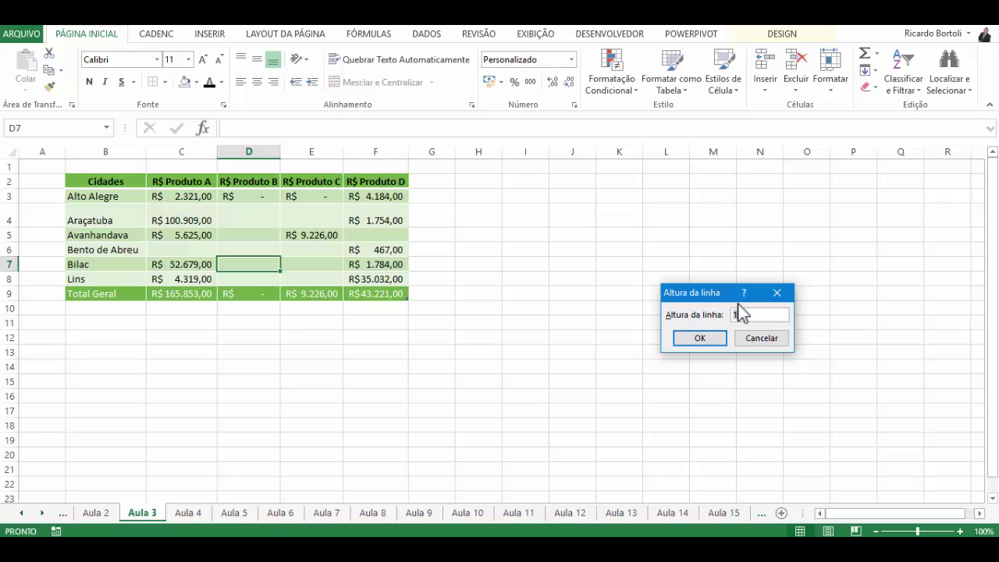
pyautogui.write('5')
pyautogui.click(699, 343)
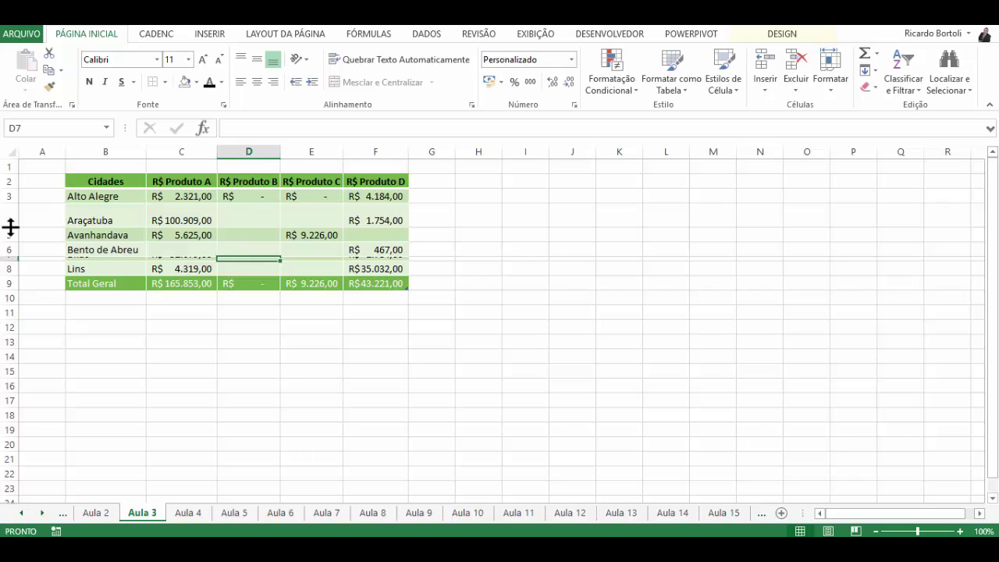
# - Enlarge rows 4 and 5 by hand, and AutoFit the height of both rows
pyautogui.moveTo(10, 226); pyautogui.dragTo(8, 278)
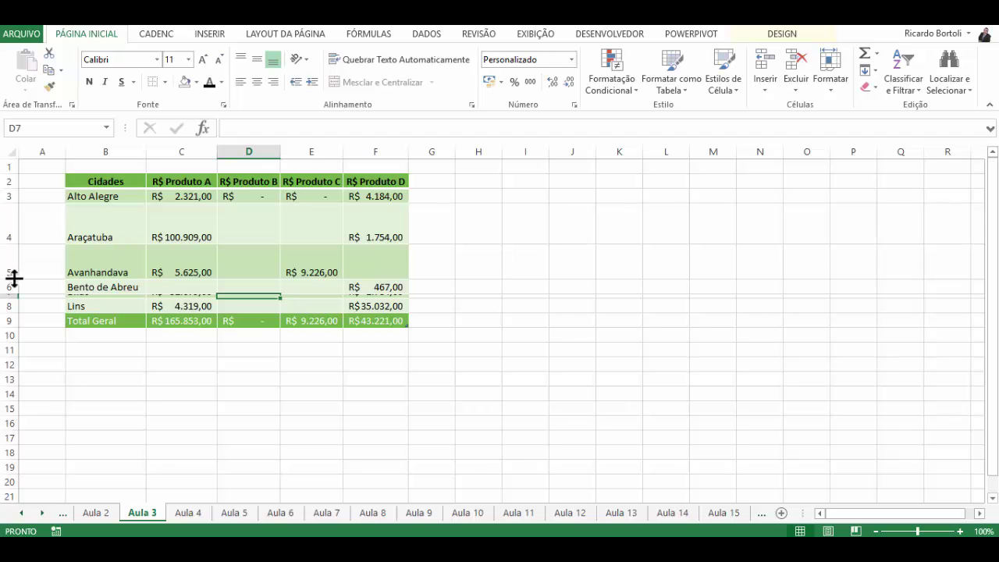
pyautogui.doubleClick(14, 277)
pyautogui.click(7, 227)
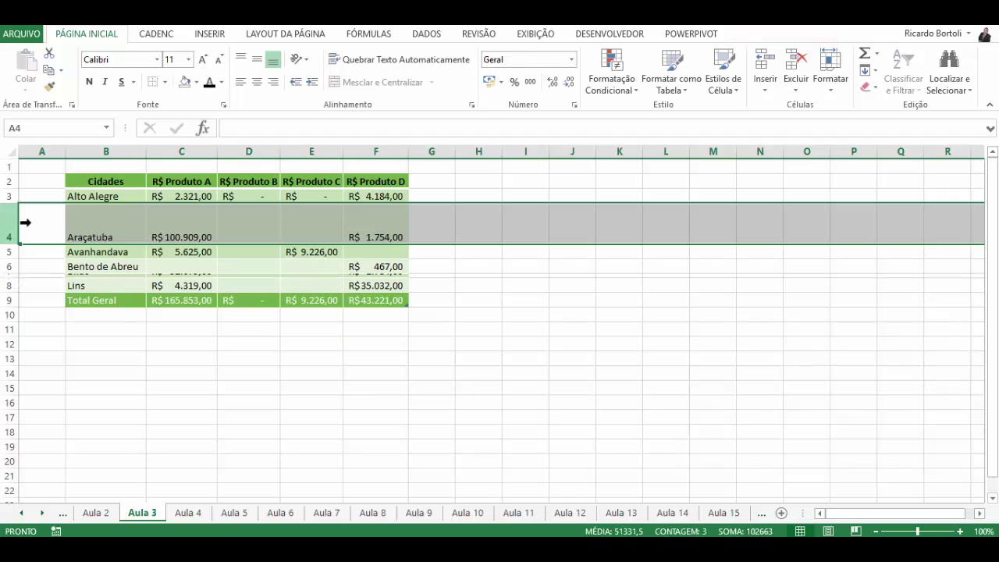
pyautogui.click(832, 92)
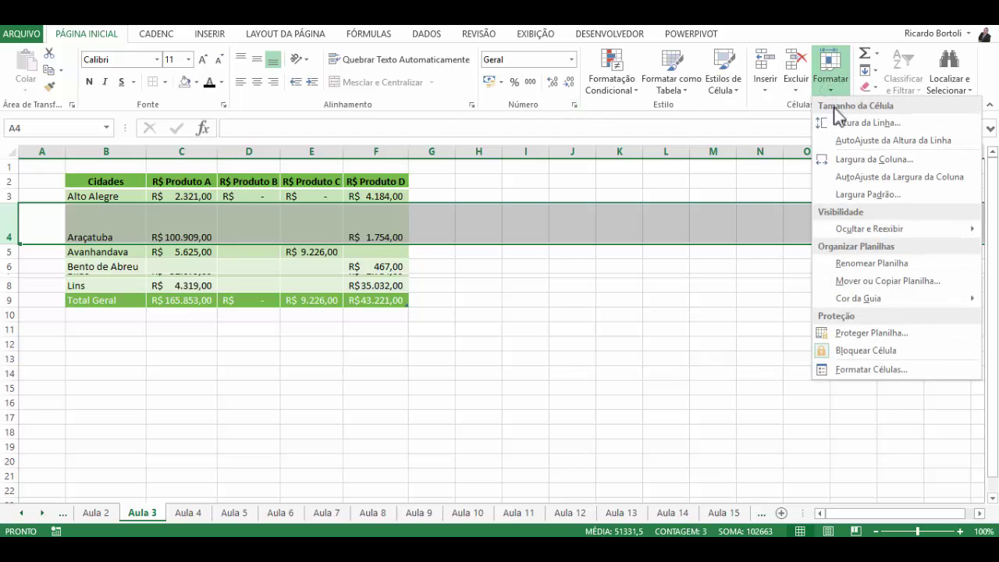
pyautogui.click(845, 148)
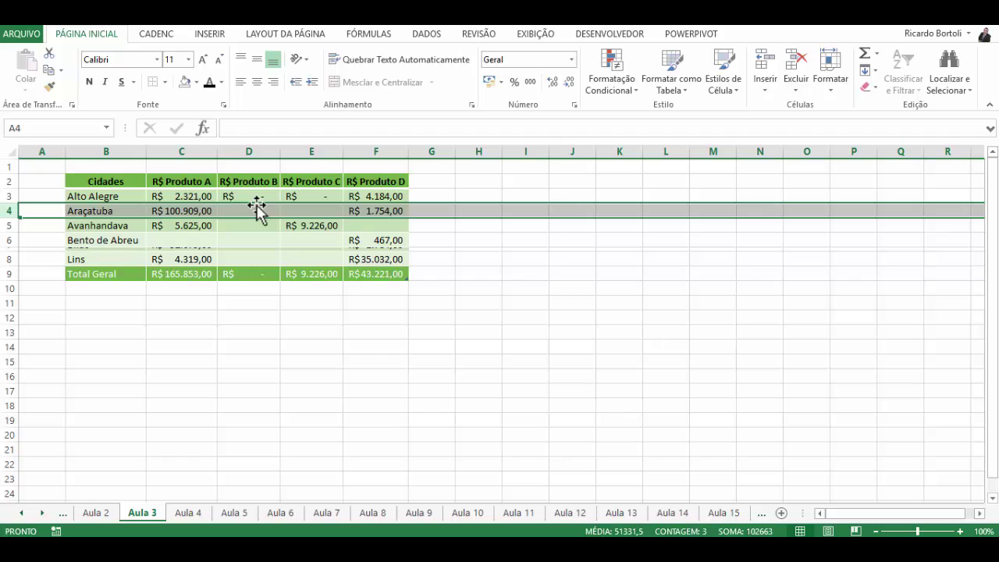
# - Enlarge rows 3 and 5 by hand, and AutoFit the row height across the entire Aula 3 sheet
pyautogui.moveTo(8, 232)
pyautogui.mouseDown()
pyautogui.moveTo(9, 196)
pyautogui.moveTo(9, 235)
pyautogui.mouseUp()
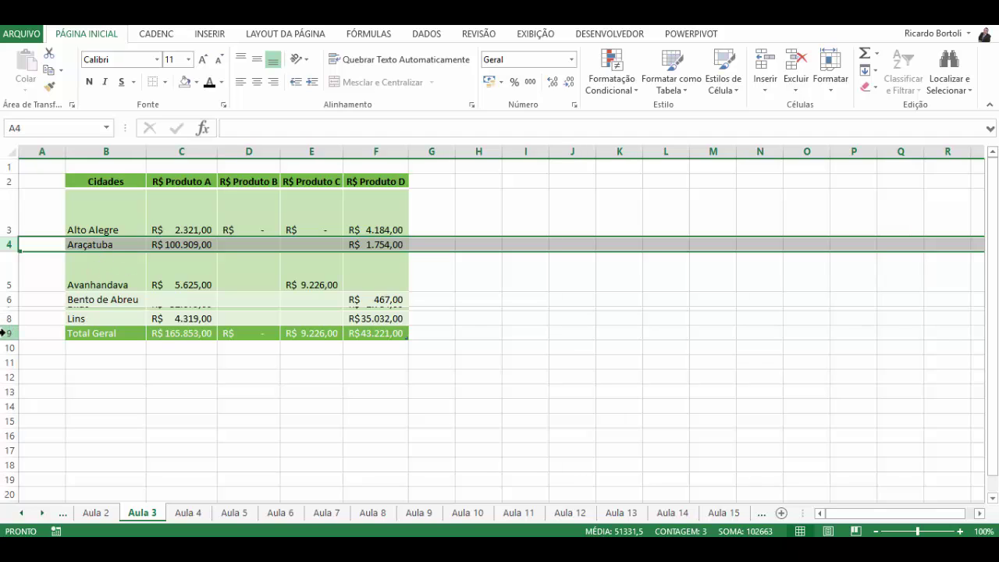
pyautogui.moveTo(9, 332); pyautogui.dragTo(14, 201)
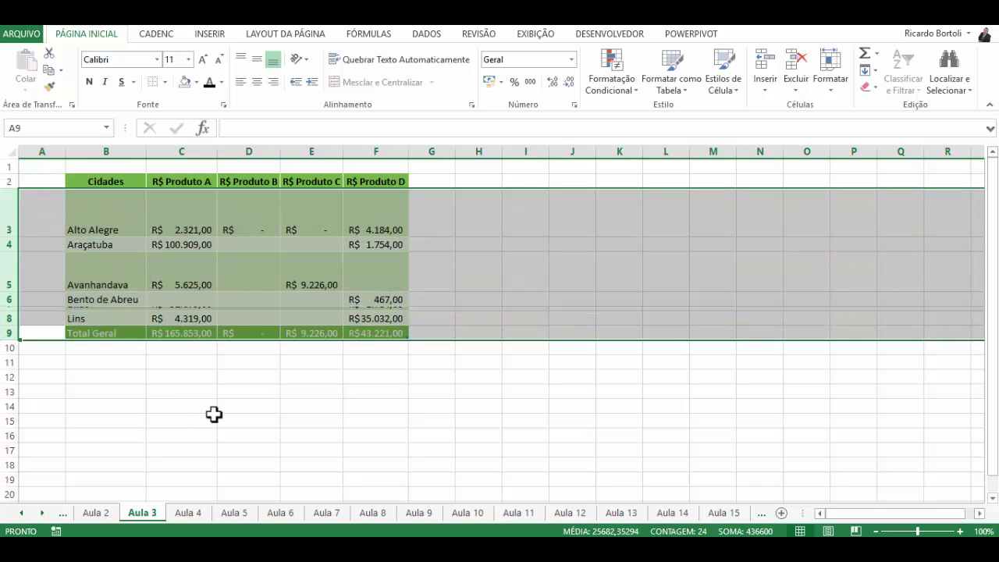
pyautogui.click(8, 149)
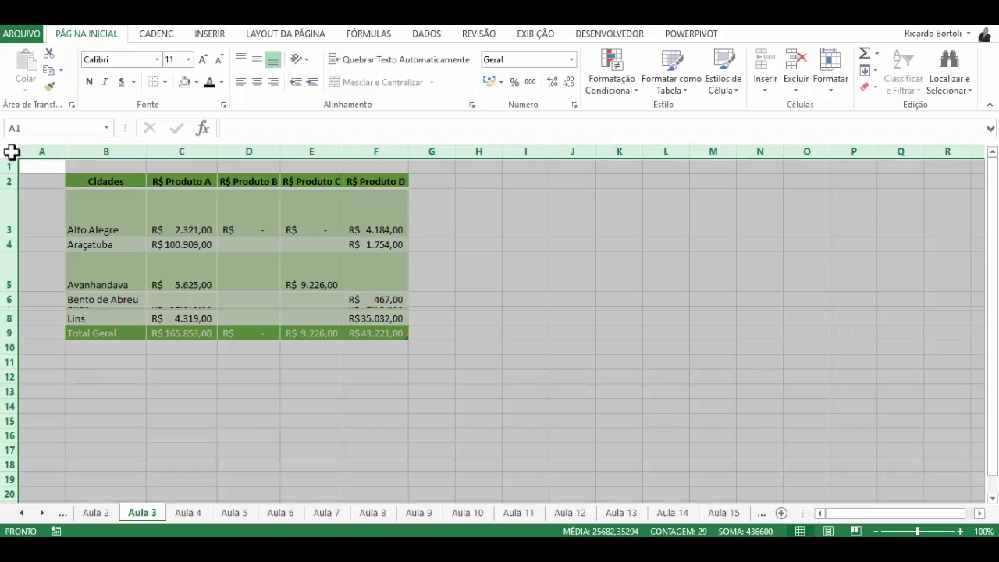
pyautogui.click(831, 90)
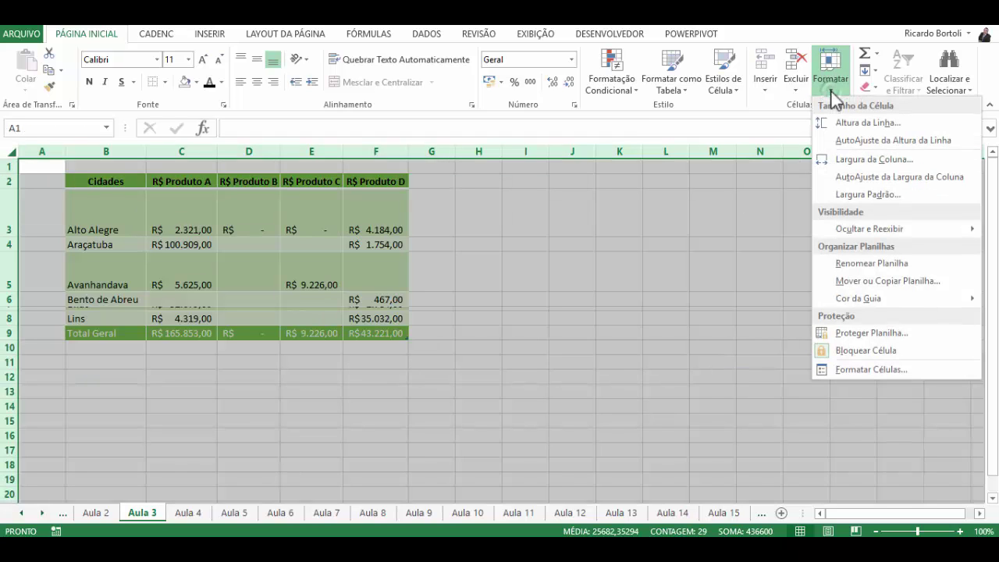
pyautogui.click(841, 141)
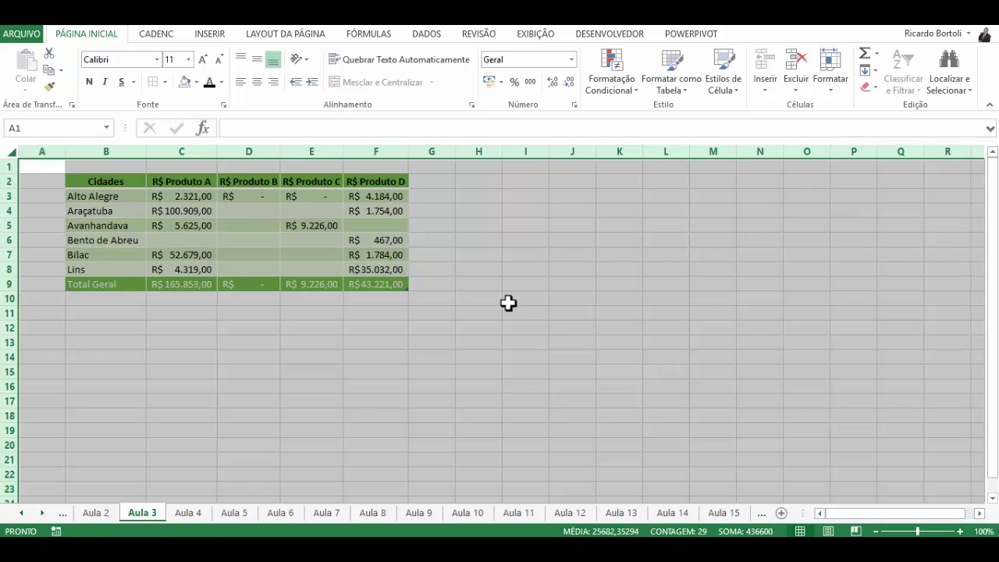
pyautogui.click(508, 304)
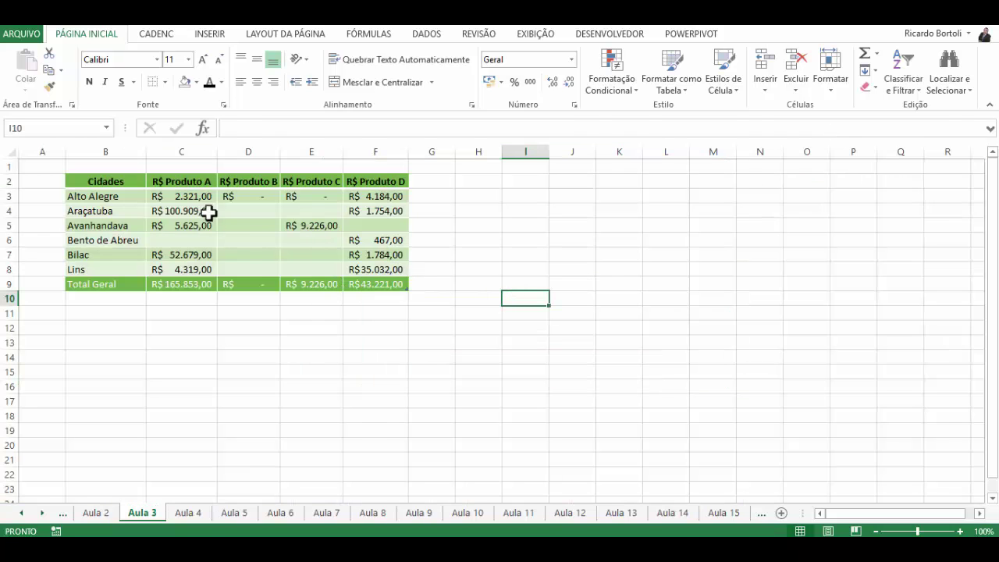
# - Resize columns by hand: narrow column B, widen column C and narrow column D to about 5.7
pyautogui.moveTo(146, 153); pyautogui.dragTo(97, 158)
pyautogui.moveTo(166, 159); pyautogui.dragTo(305, 161)
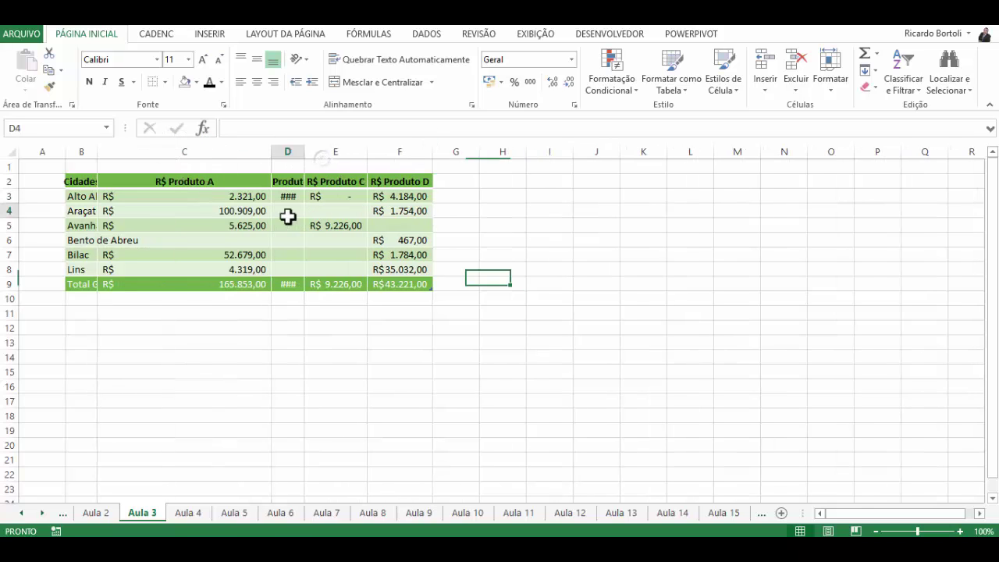
# - Set the width of column D, the R$ Produto B column, to 40 from cell D4
pyautogui.click(288, 216)
pyautogui.click(835, 93)
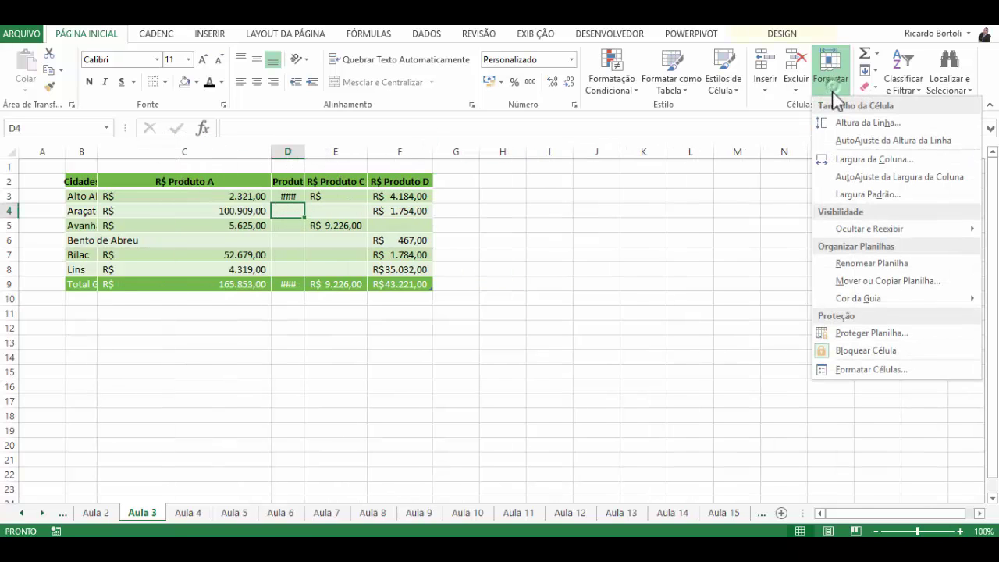
pyautogui.click(849, 160)
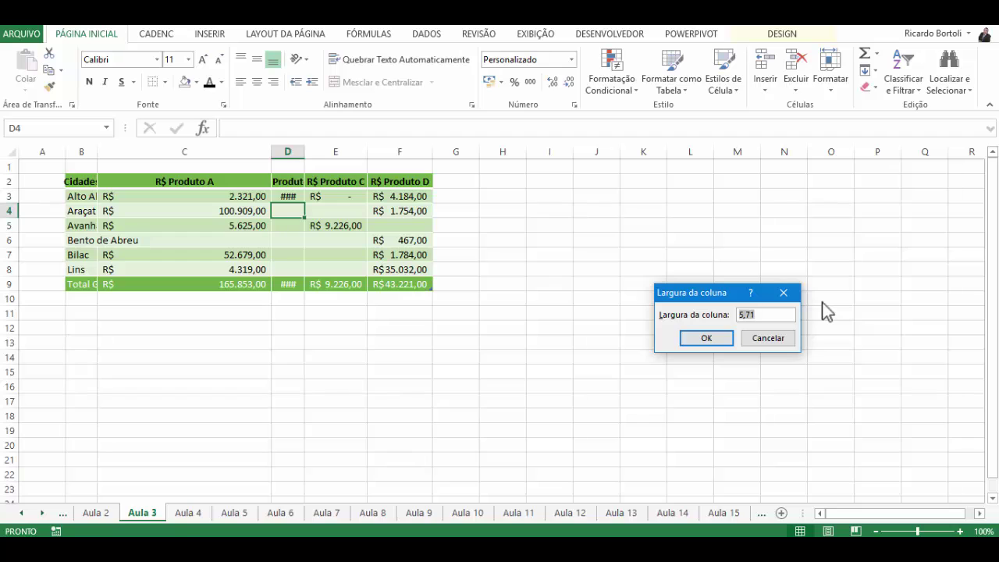
pyautogui.write('40')
pyautogui.click(707, 338)
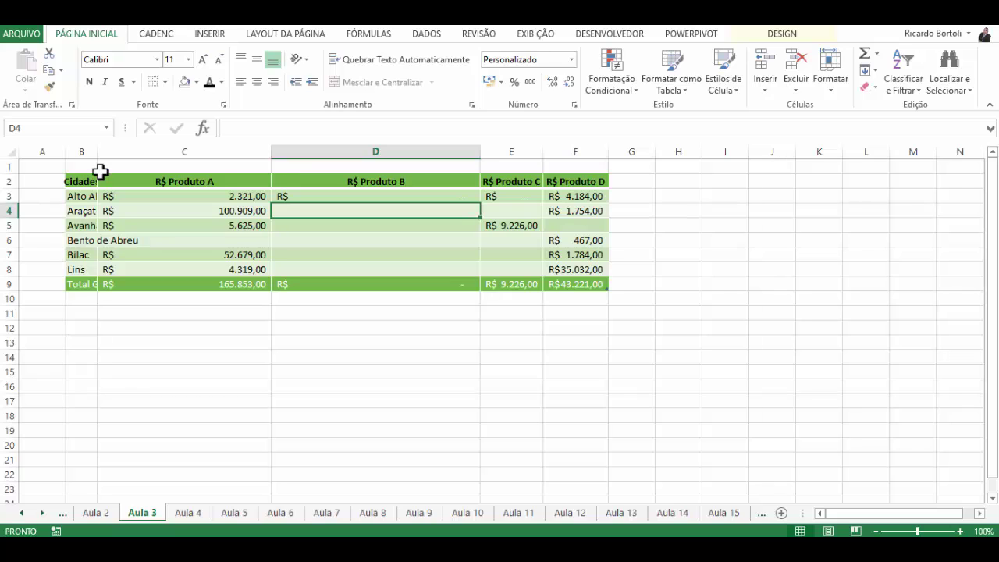
# - AutoFit the width of column C, and AutoFit all table columns from B to F
pyautogui.doubleClick(269, 150)
pyautogui.moveTo(81, 151); pyautogui.dragTo(455, 160)
pyautogui.click(827, 92)
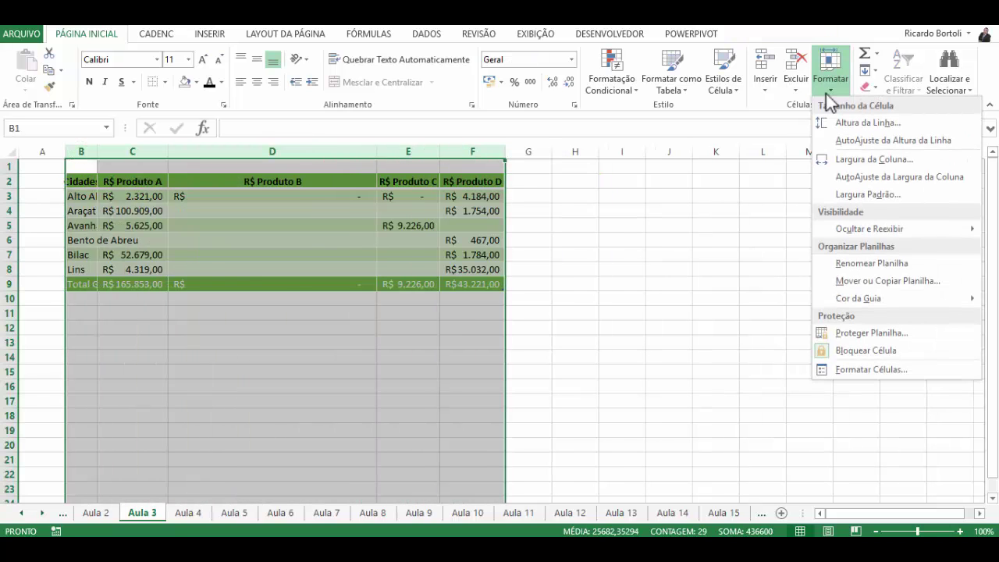
pyautogui.click(897, 178)
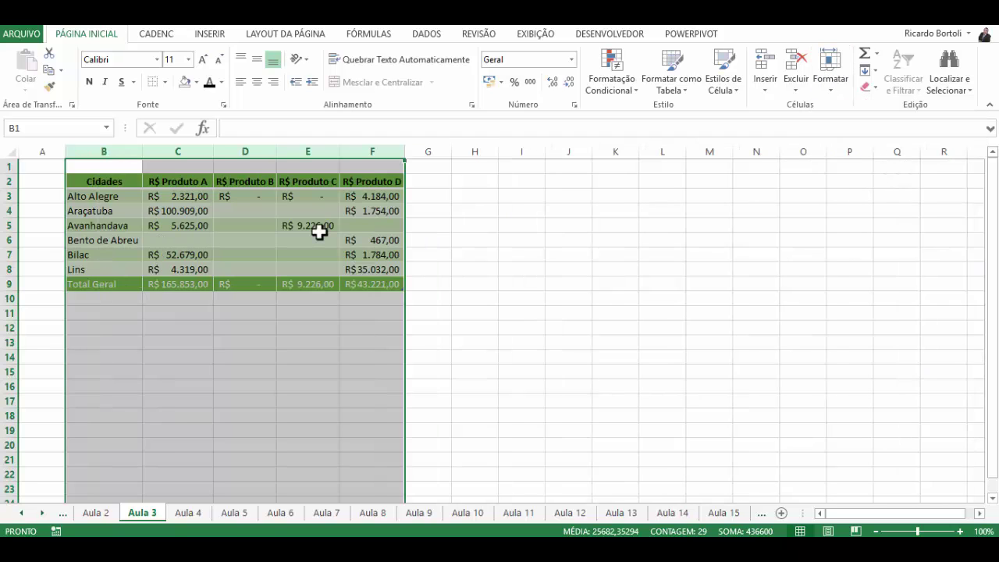
# - Set the default column width of the Aula 3 sheet to 5
pyautogui.click(223, 265)
pyautogui.click(830, 74)
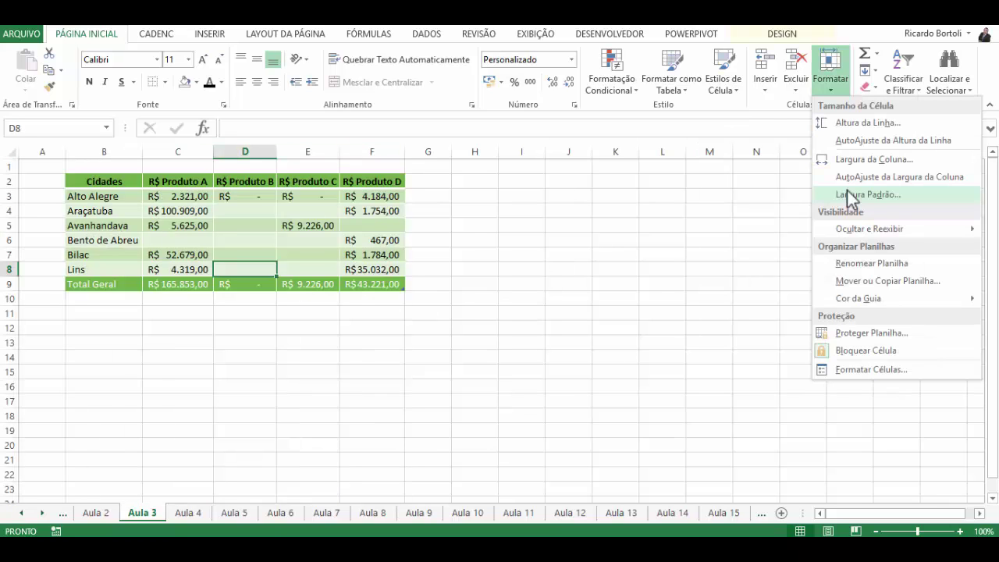
pyautogui.click(848, 197)
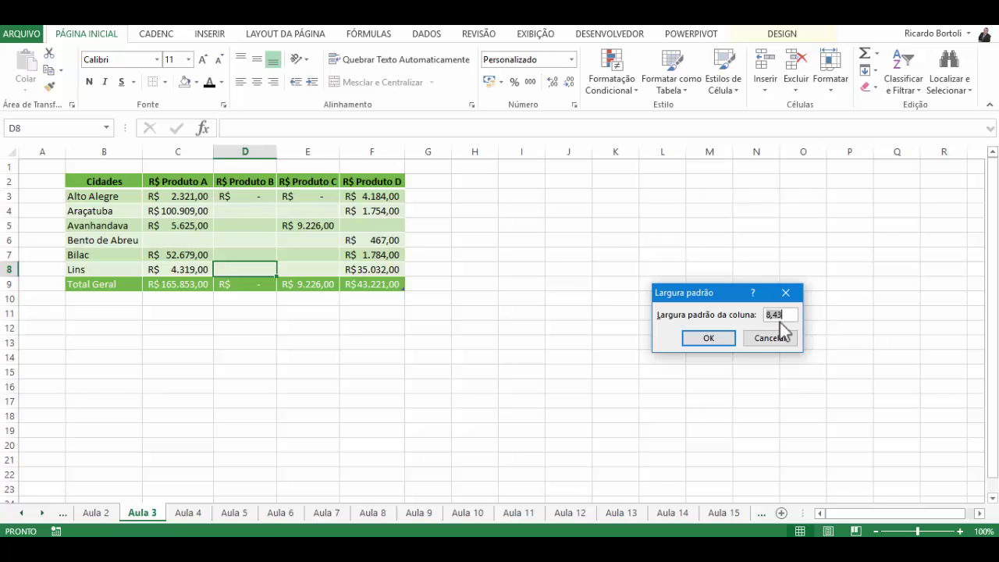
pyautogui.write('5')
pyautogui.click(709, 338)
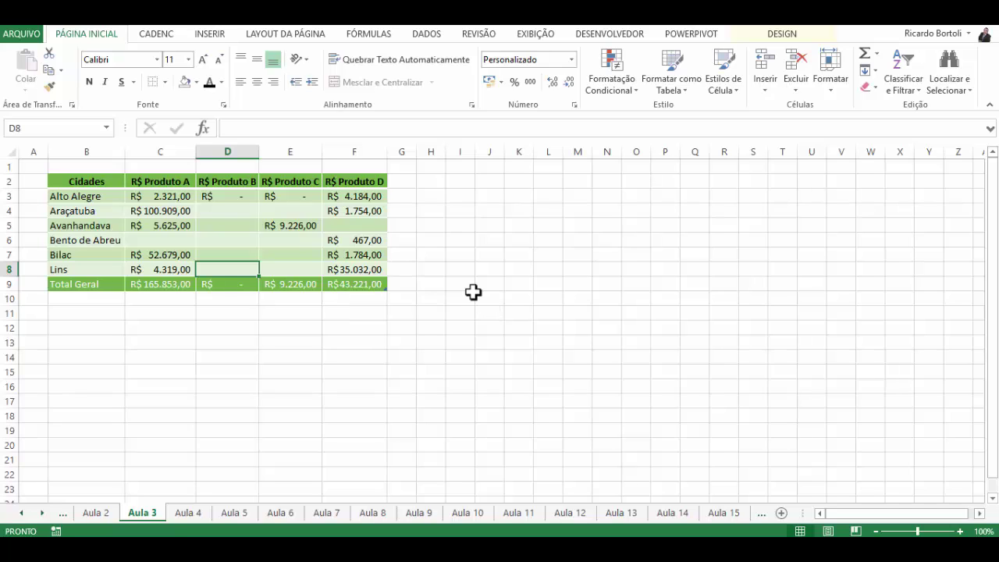
# - Hide column D, the R$ Produto B column, and deselect it
pyautogui.click(217, 147)
pyautogui.click(830, 82)
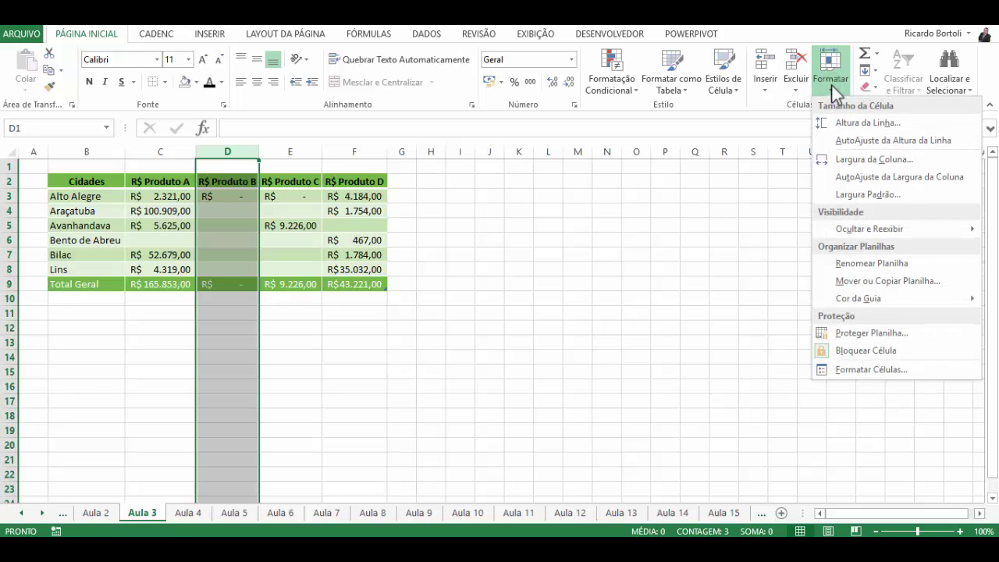
pyautogui.moveTo(850, 230)
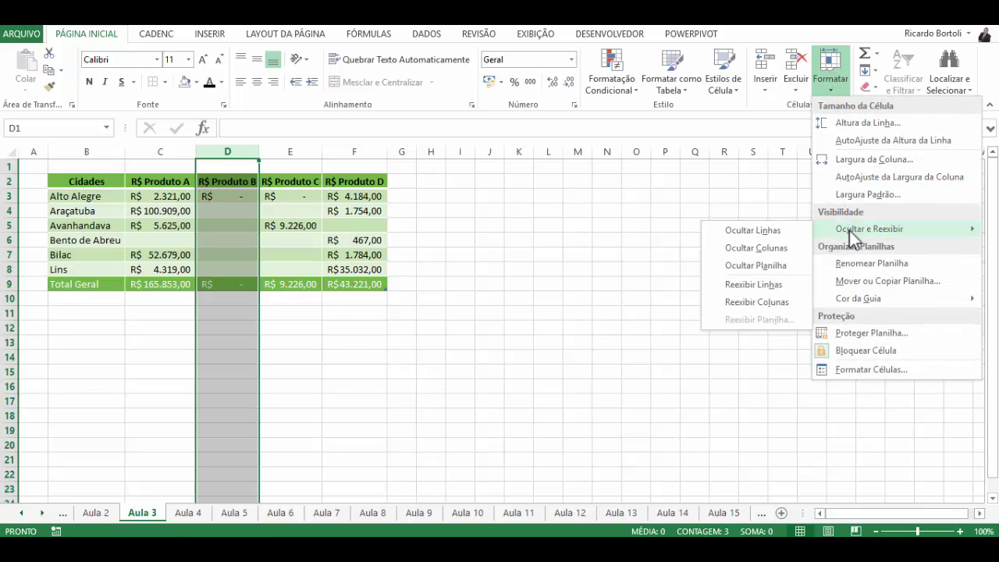
pyautogui.click(772, 249)
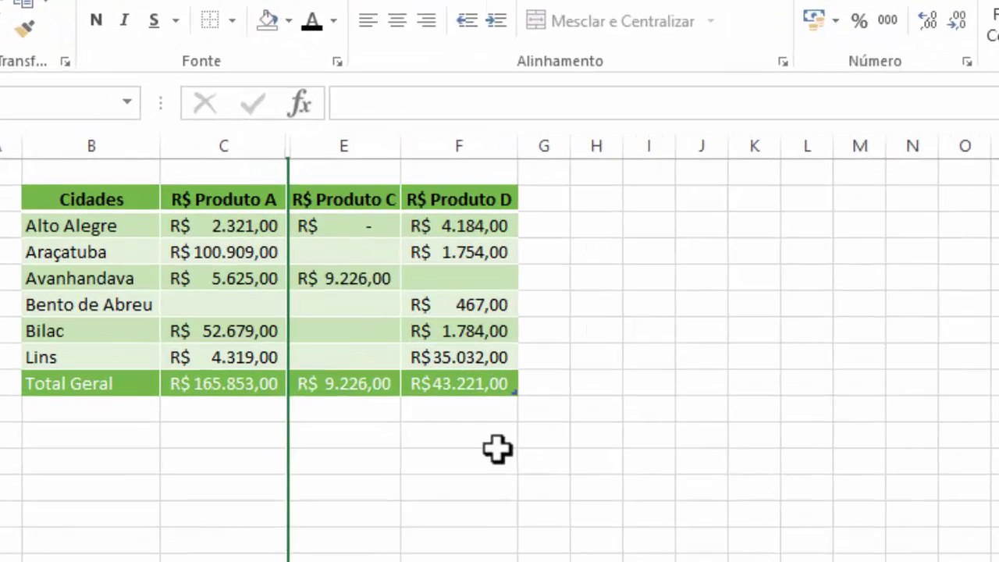
pyautogui.click(312, 324)
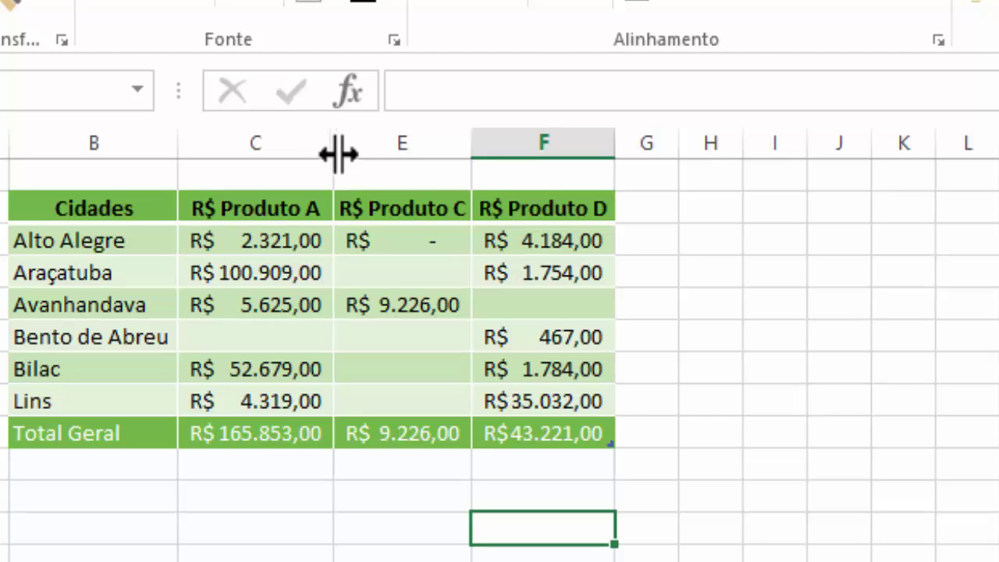
# - Unhide column D between columns C and E
pyautogui.hotkey('ctrl', 'z')
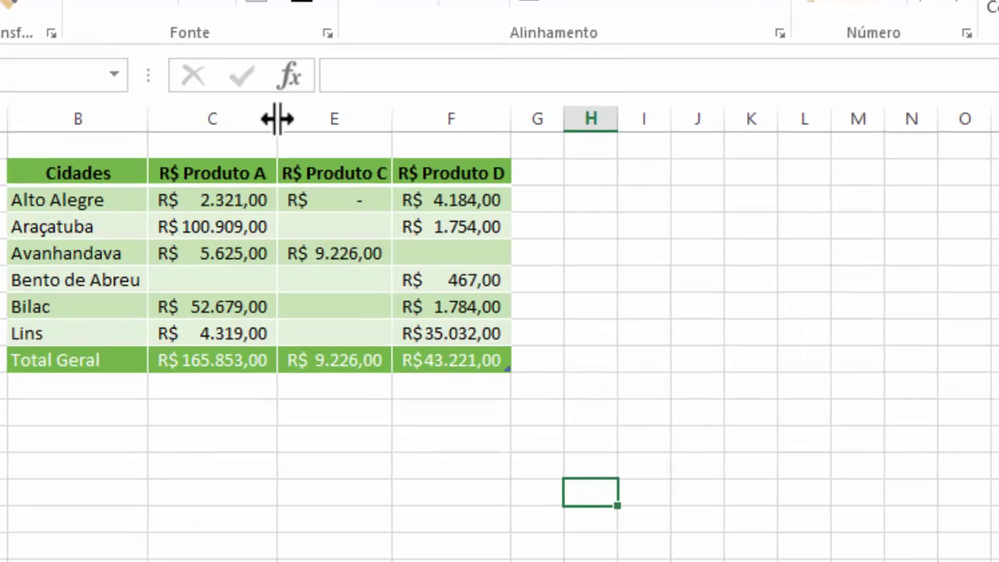
pyautogui.click(277, 118)
pyautogui.rightClick(277, 119)
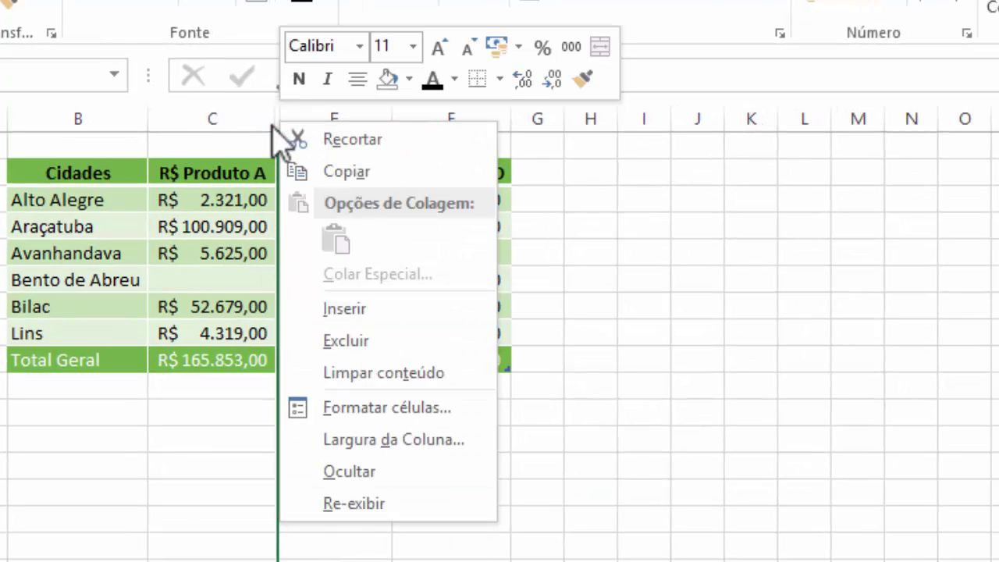
pyautogui.click(359, 504)
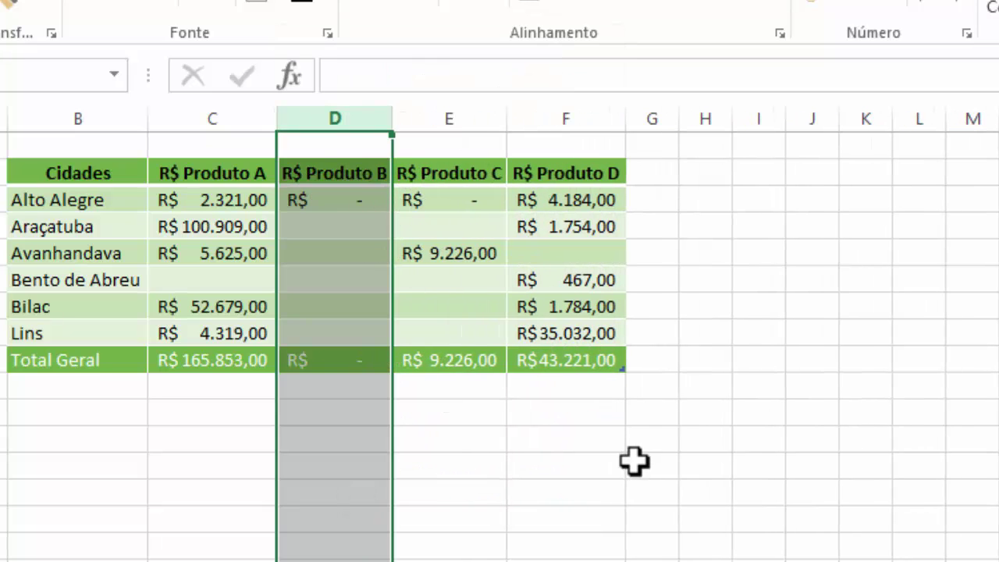
# - Hide the R$ Produto B column again, and unhide it with the column visibility command
pyautogui.rightClick(348, 119)
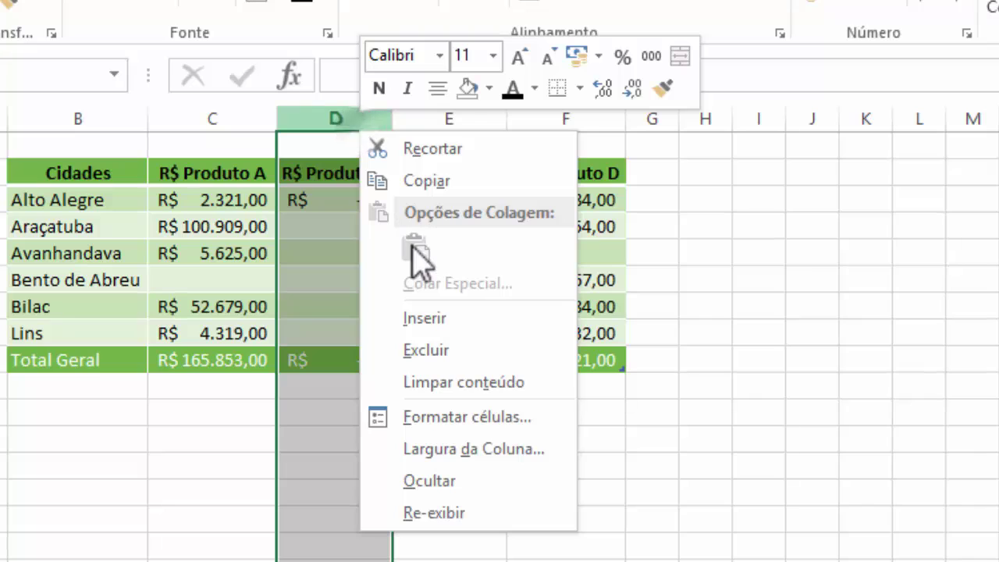
pyautogui.click(484, 482)
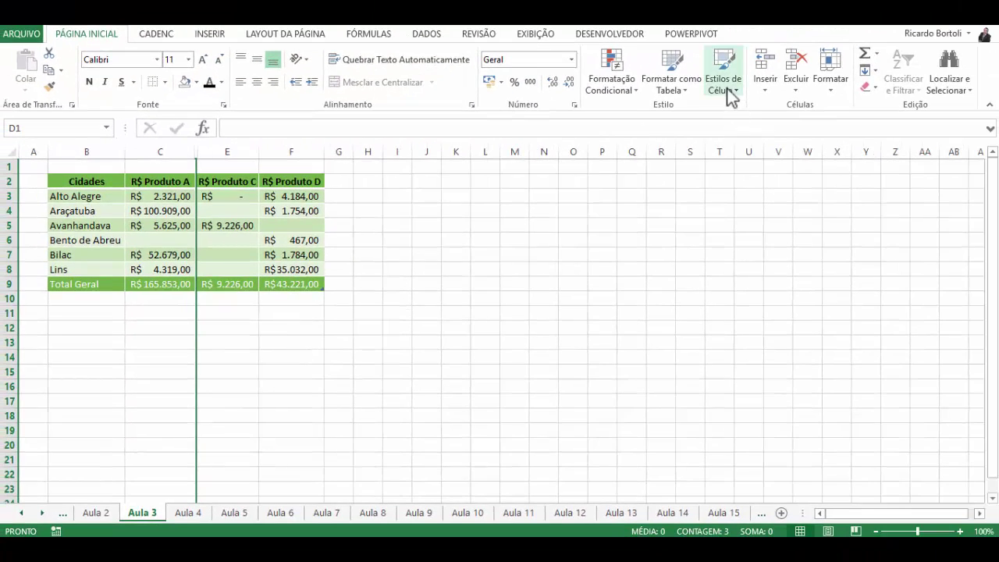
pyautogui.click(828, 82)
pyautogui.moveTo(839, 224)
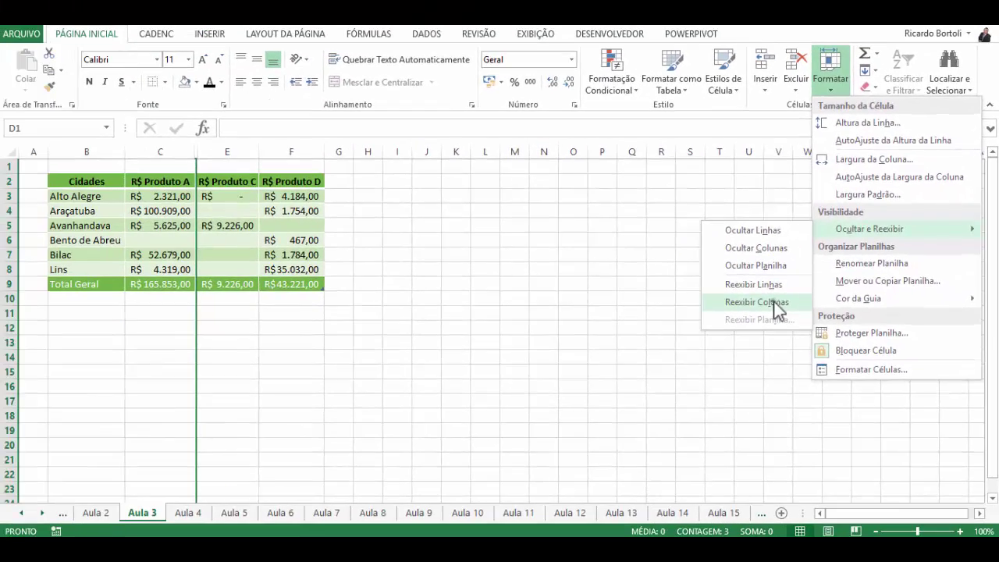
pyautogui.click(572, 374)
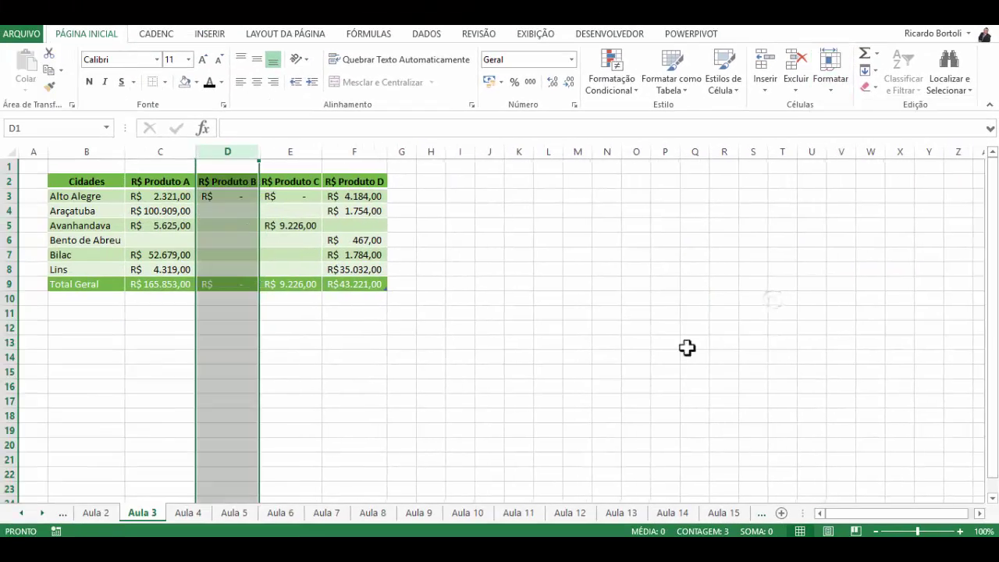
pyautogui.rightClick(456, 403)
# - Hide row 6, the Bento de Abreu row, and reveal it again from the boundary between rows 5 and 7
pyautogui.rightClick(5, 242)
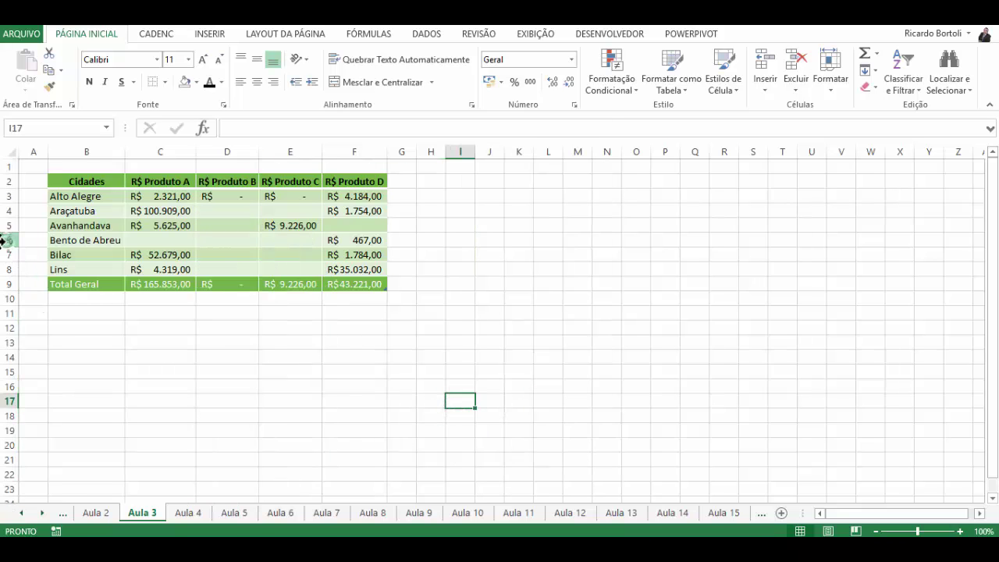
pyautogui.rightClick(3, 240)
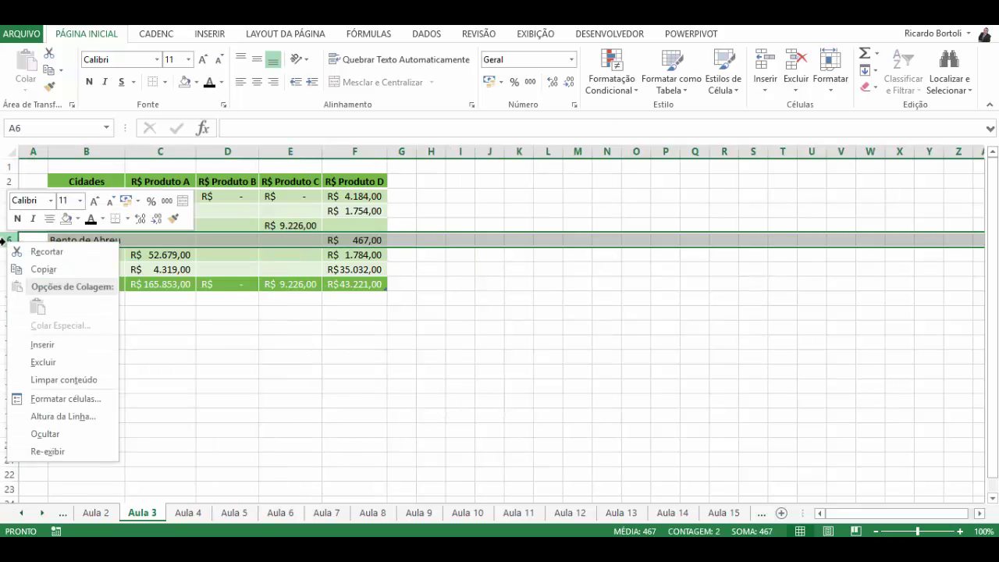
pyautogui.click(44, 434)
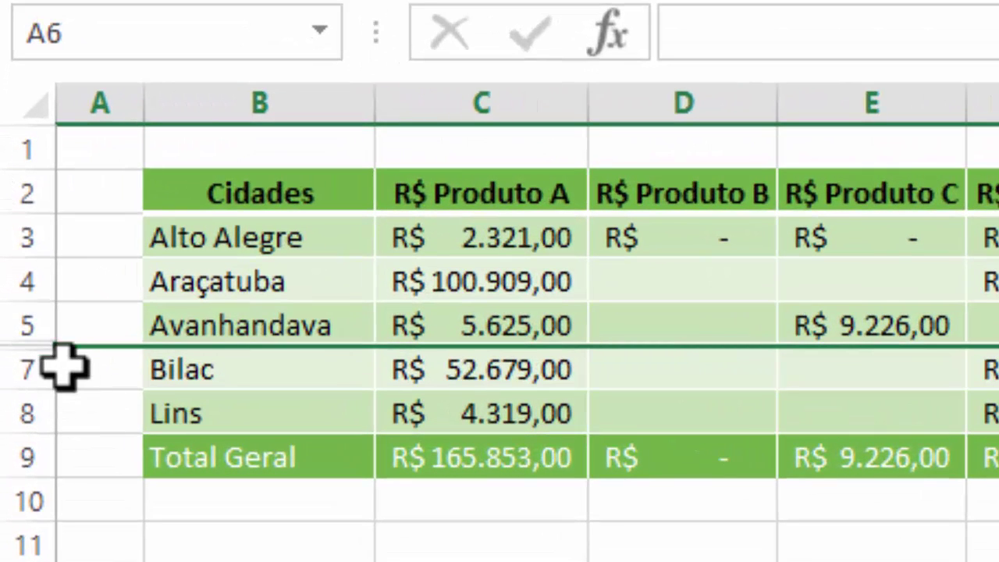
pyautogui.click(78, 393)
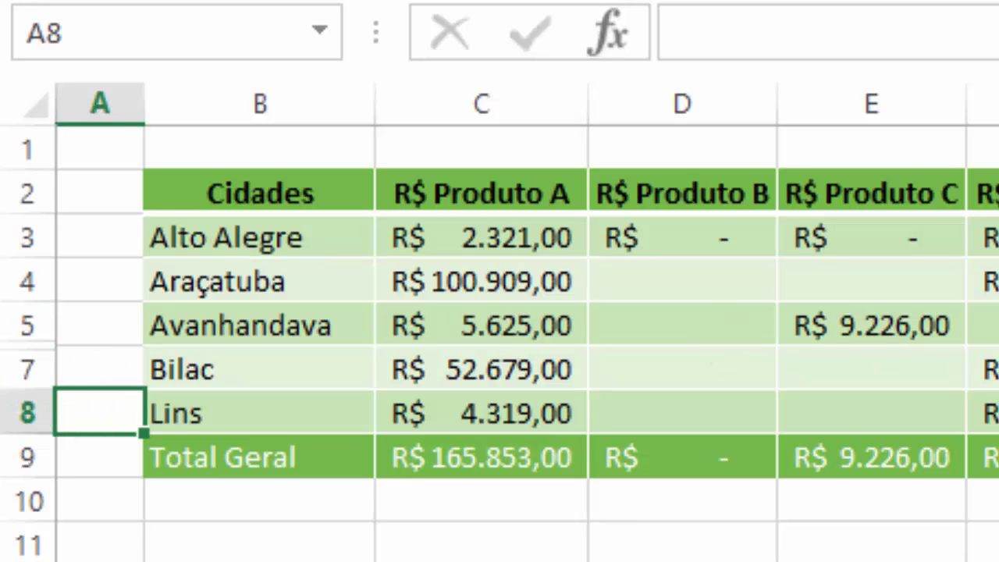
pyautogui.doubleClick(51, 348)
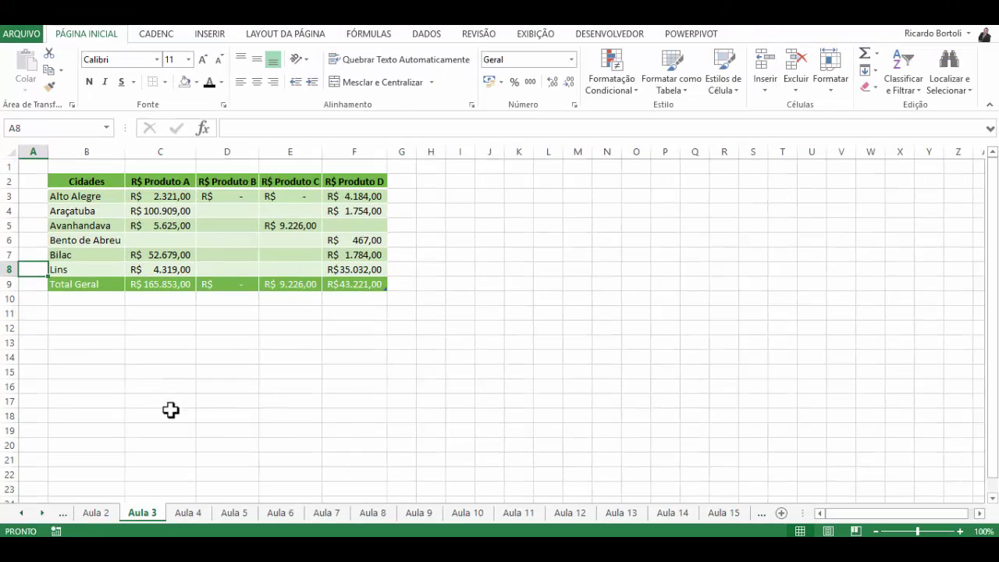
# - Undo the last row reveal, and unhide the hidden row within selected rows 2 to 9
pyautogui.hotkey('ctrl', 'z')
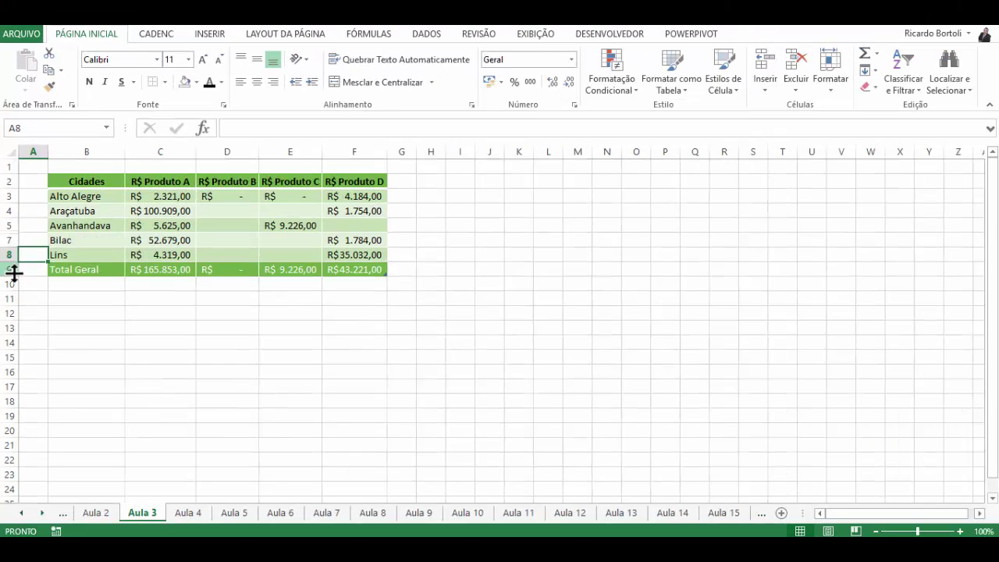
pyautogui.moveTo(14, 269); pyautogui.dragTo(11, 181)
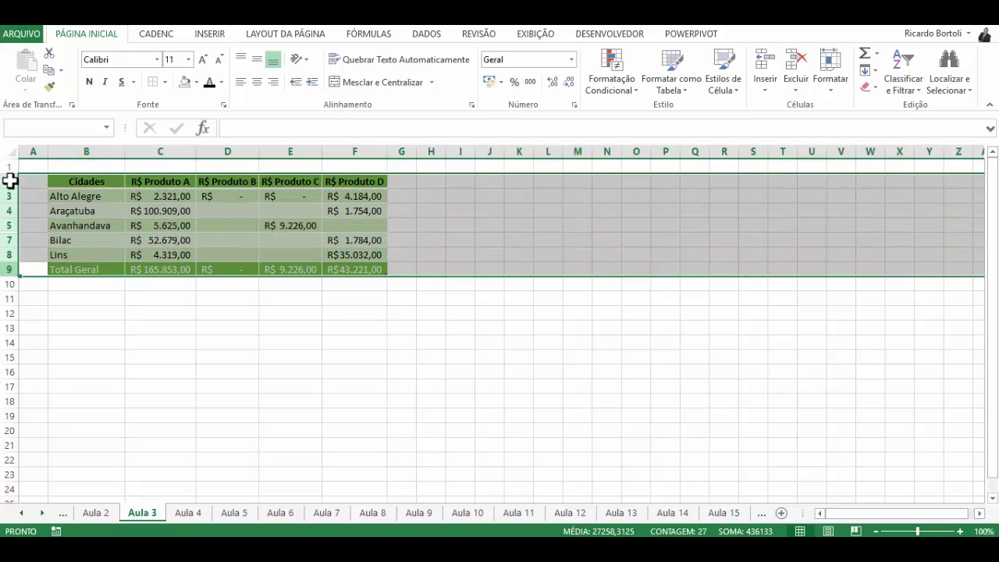
pyautogui.click(830, 74)
pyautogui.moveTo(831, 228)
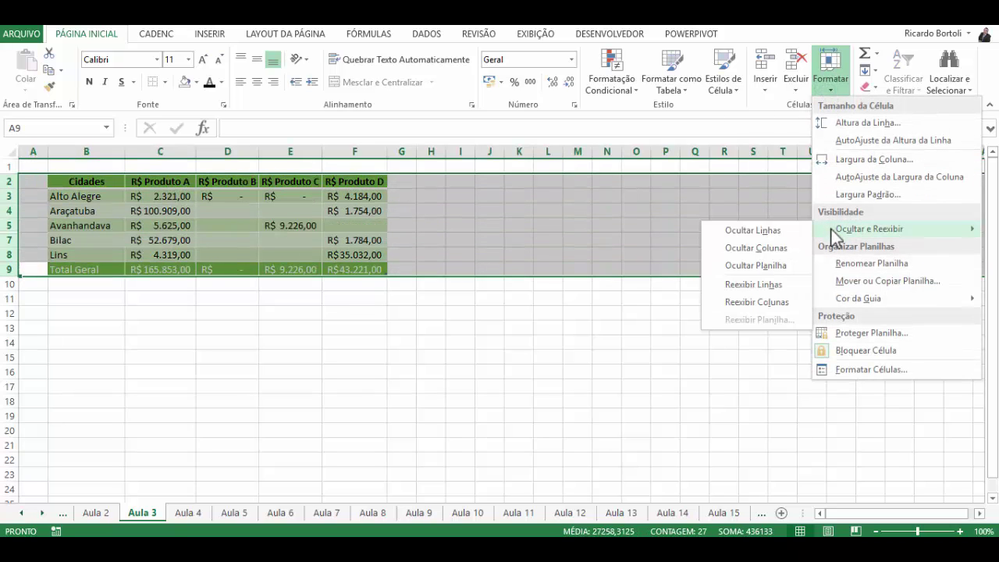
pyautogui.click(764, 291)
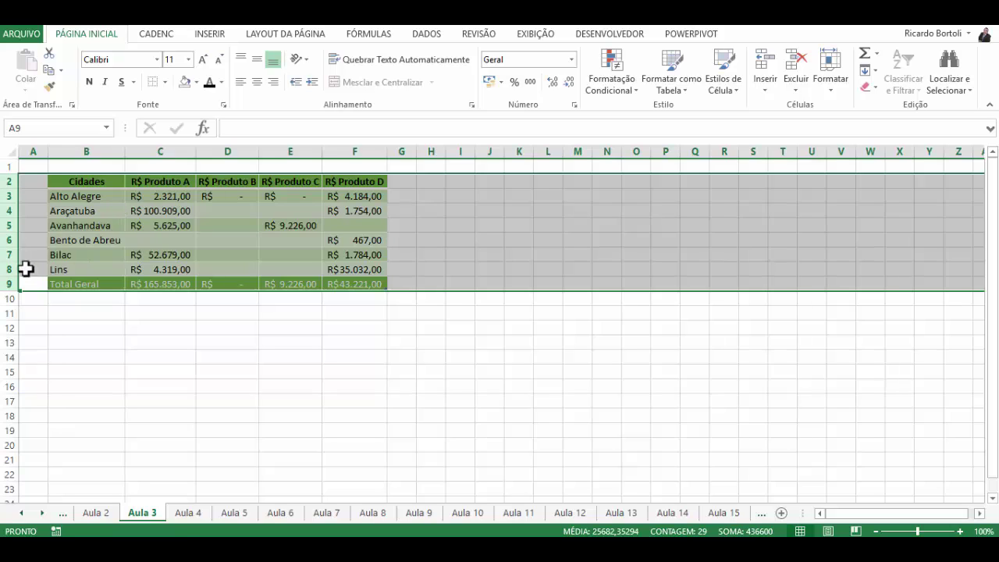
pyautogui.click(138, 328)
# - Rename the Aula 3 sheet as Aula-3
pyautogui.click(830, 87)
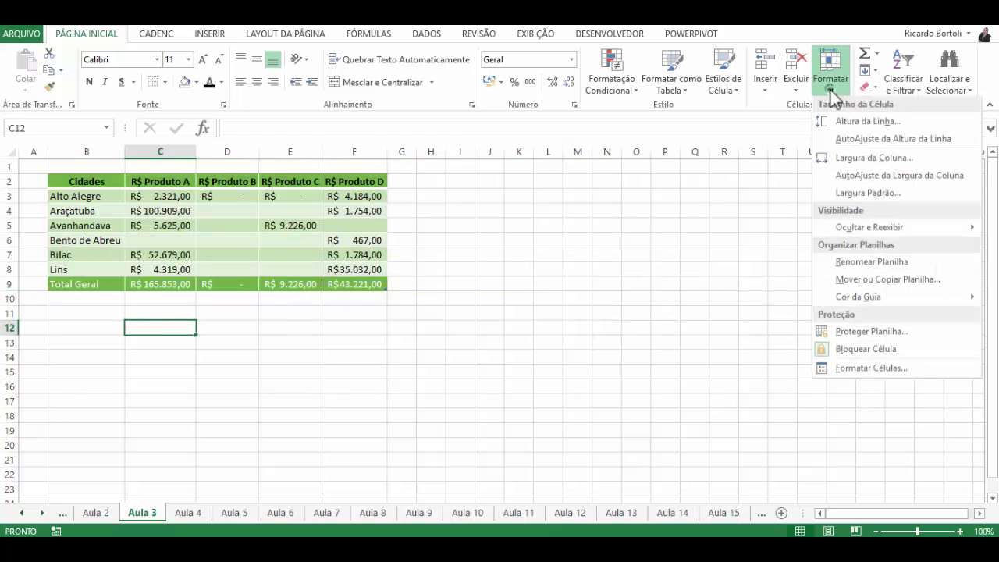
pyautogui.moveTo(850, 230)
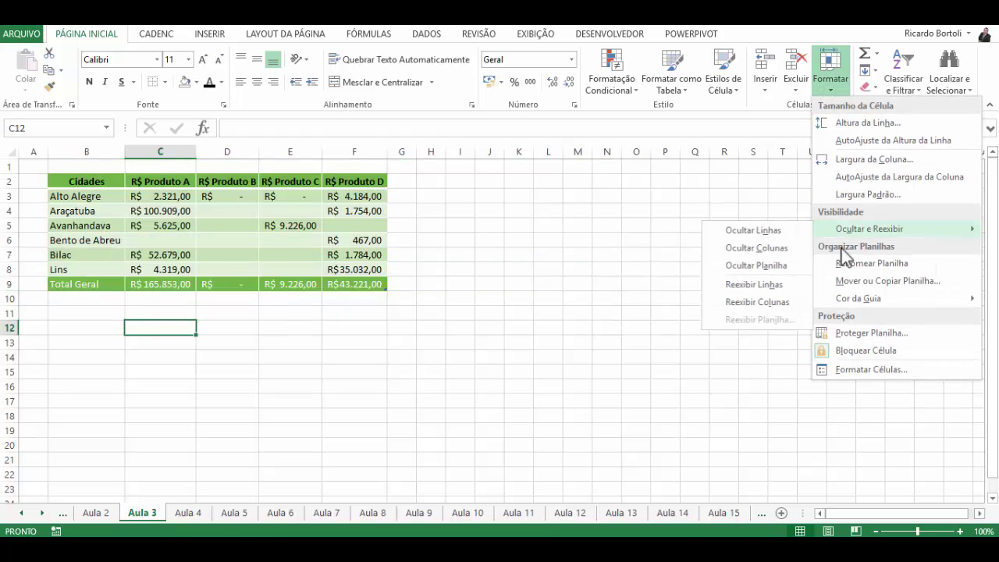
pyautogui.click(892, 264)
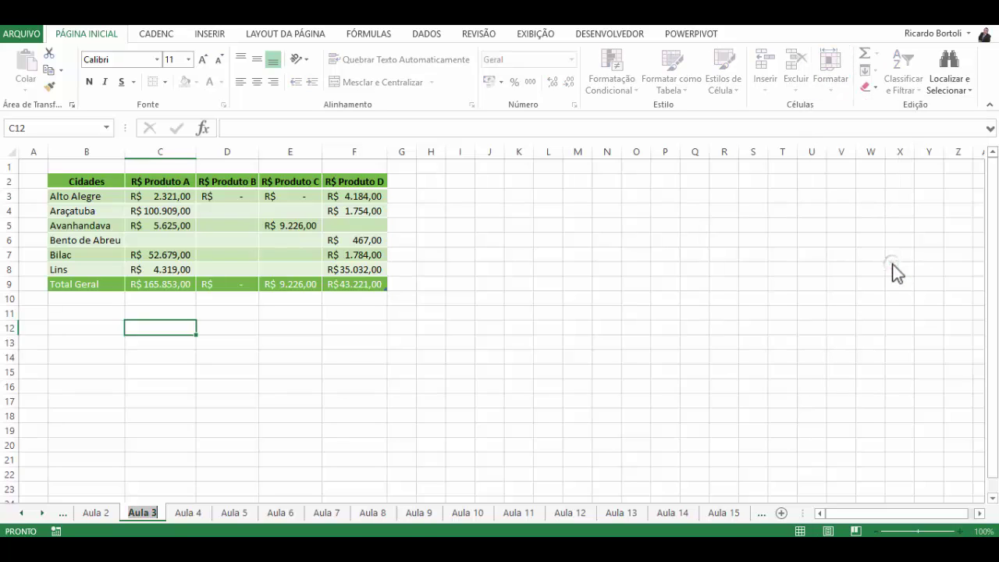
pyautogui.click(153, 513)
pyautogui.press('BackSpace')
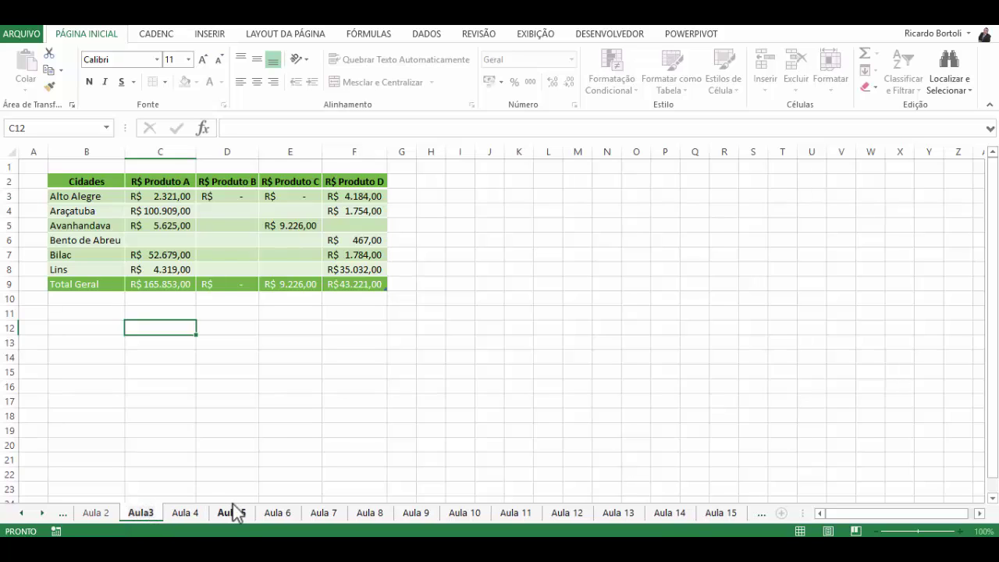
pyautogui.write('-')
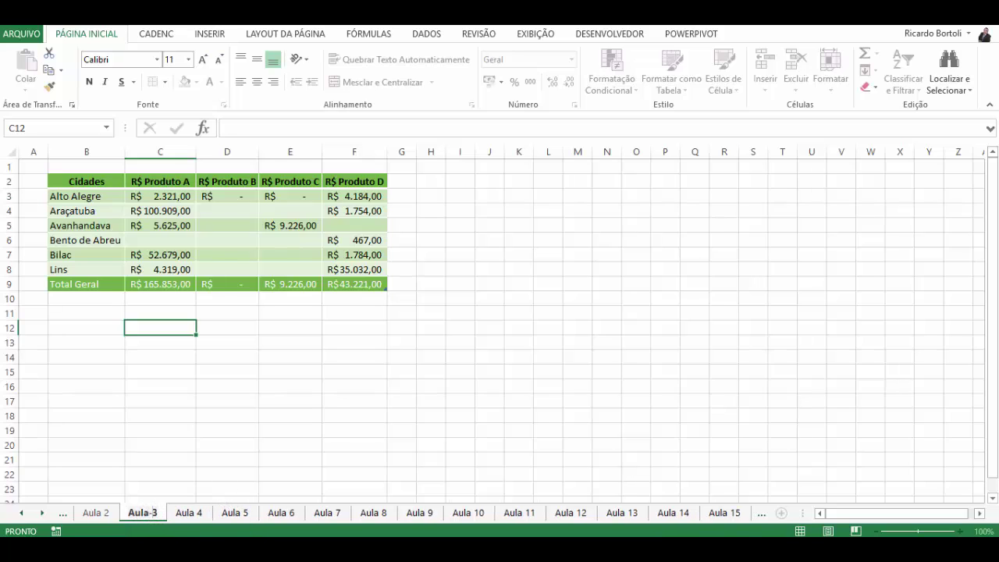
pyautogui.click(207, 430)
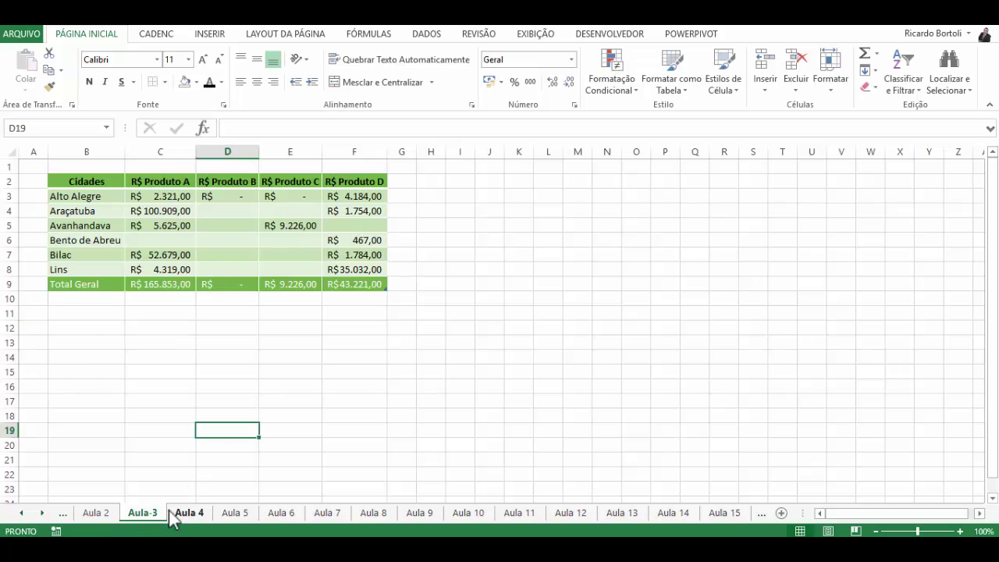
pyautogui.rightClick(158, 516)
pyautogui.click(203, 377)
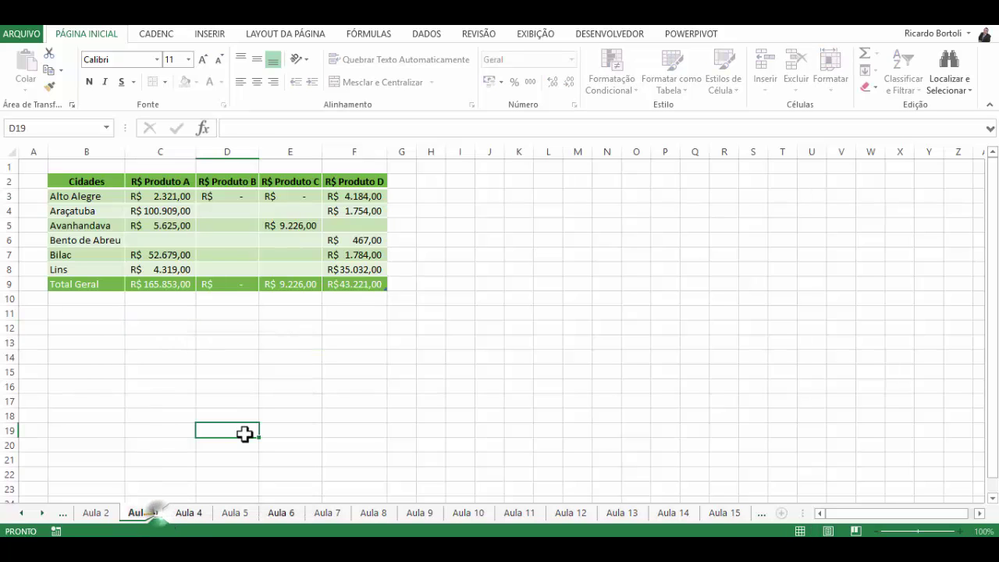
pyautogui.click(244, 434)
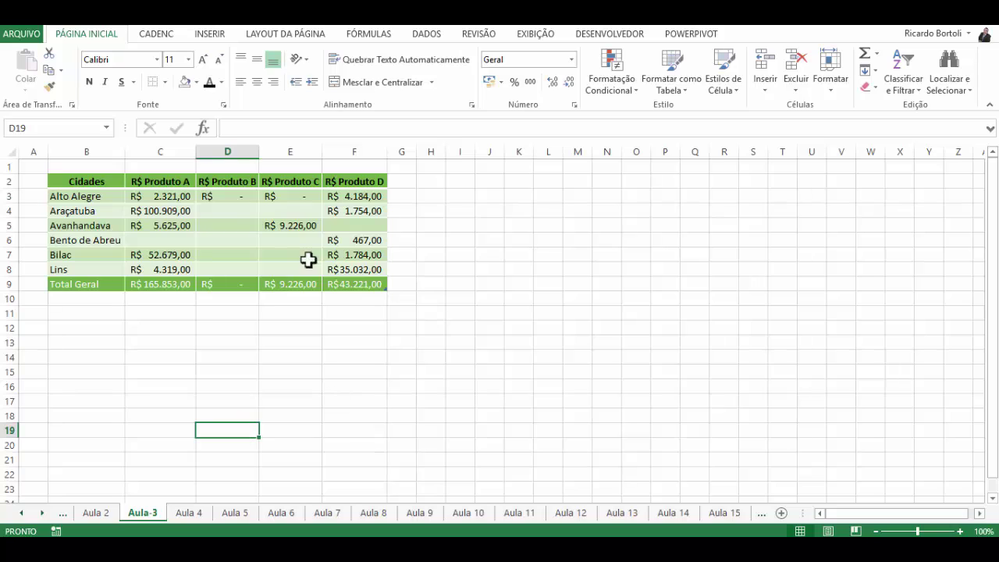
pyautogui.rightClick(150, 515)
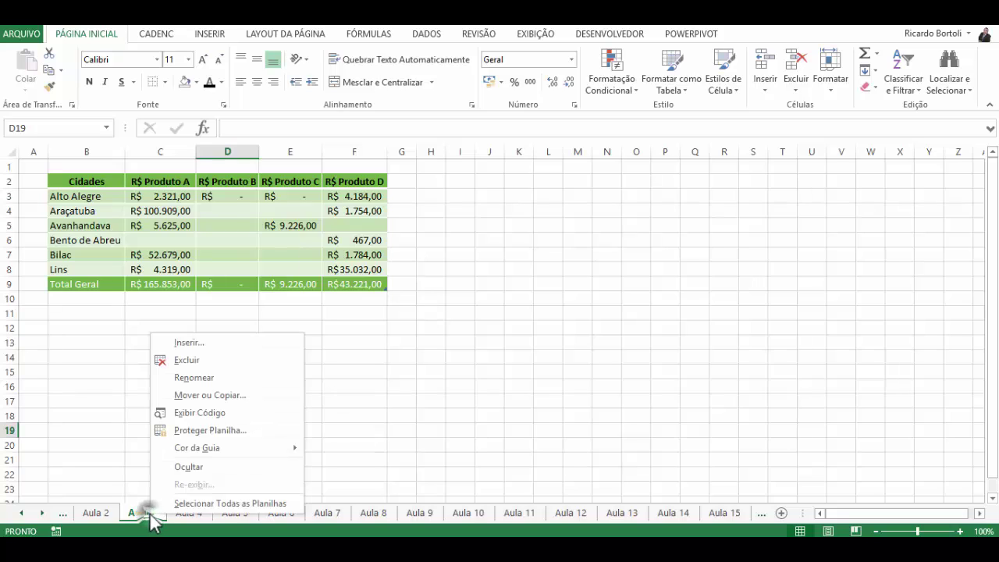
pyautogui.click(203, 378)
pyautogui.click(201, 385)
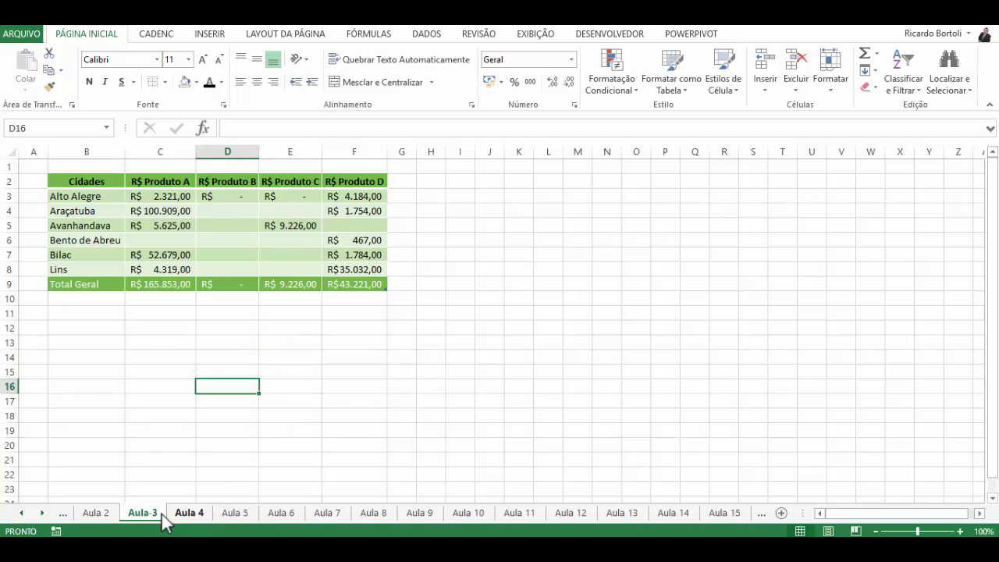
# - Set the Aula-3 sheet's tab colour to standard green and check it by switching to Aula 4 and back
pyautogui.click(827, 92)
pyautogui.moveTo(869, 298)
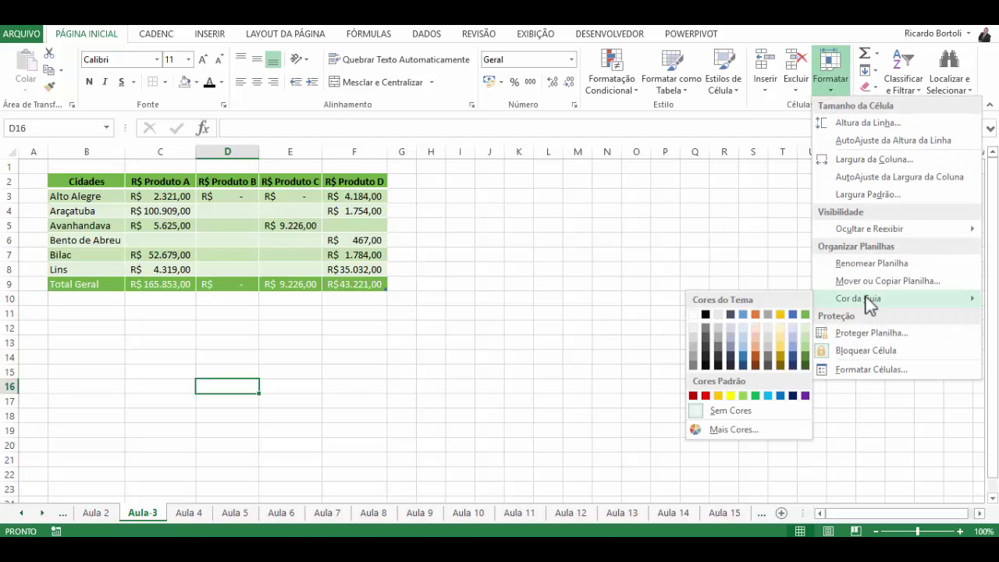
pyautogui.click(755, 396)
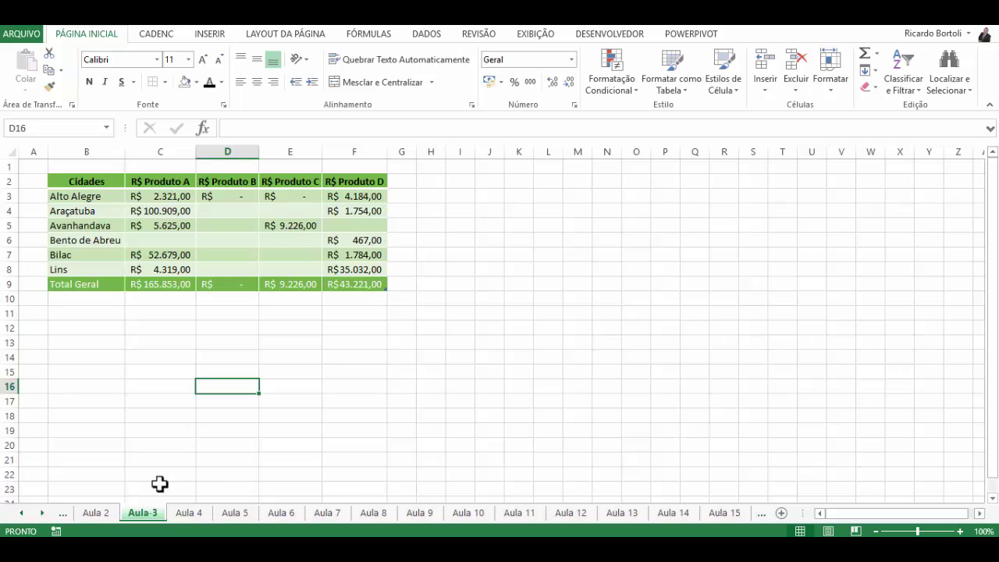
pyautogui.click(190, 513)
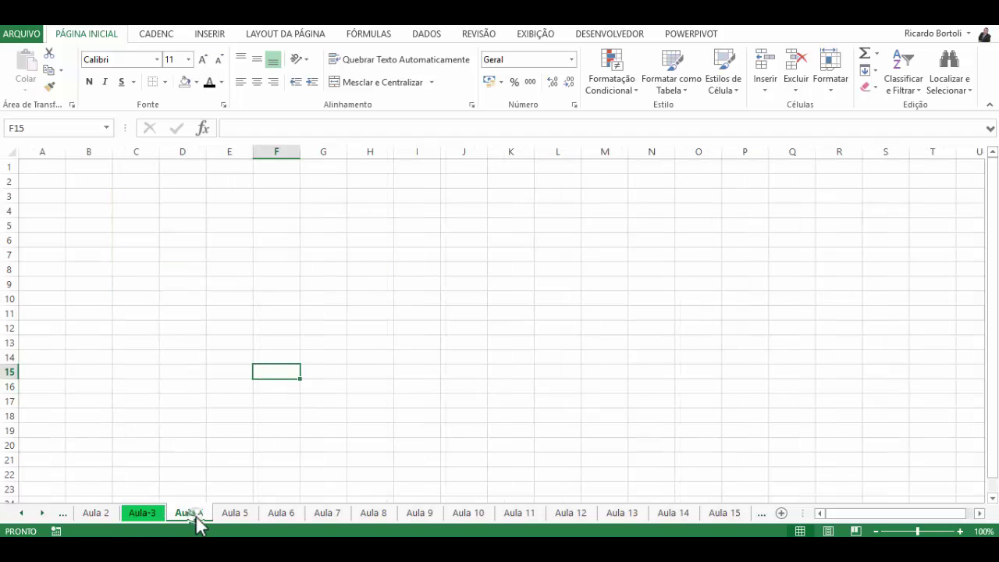
pyautogui.click(139, 517)
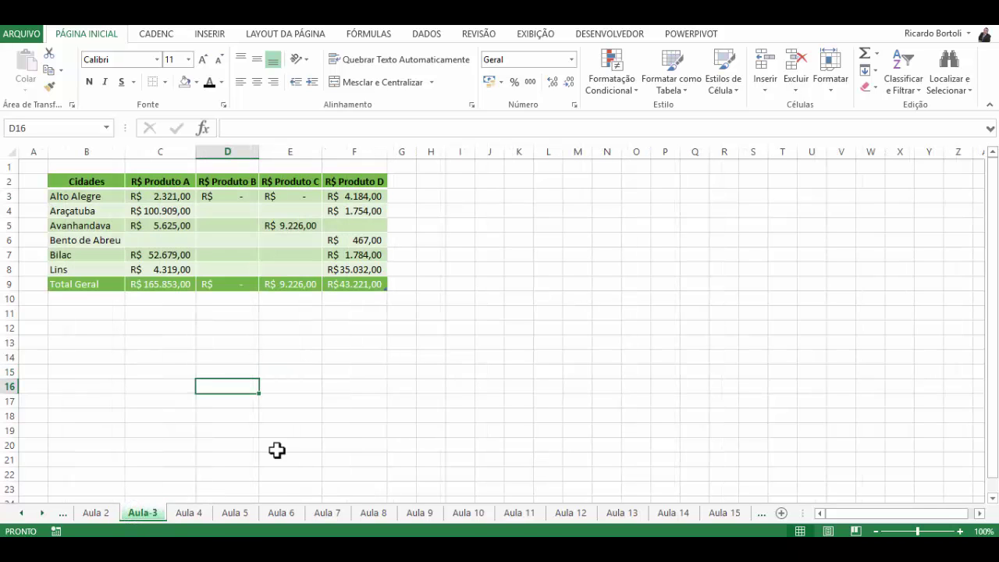
# - Set the Aula 4 sheet's tab colour to standard dark red and return to the Aula-3 sheet
pyautogui.rightClick(206, 521)
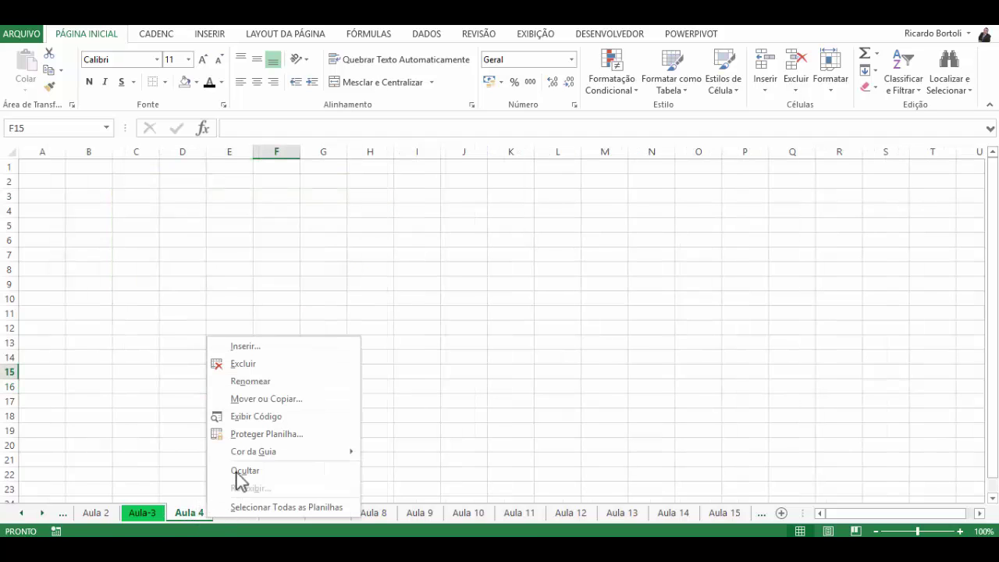
pyautogui.moveTo(249, 455)
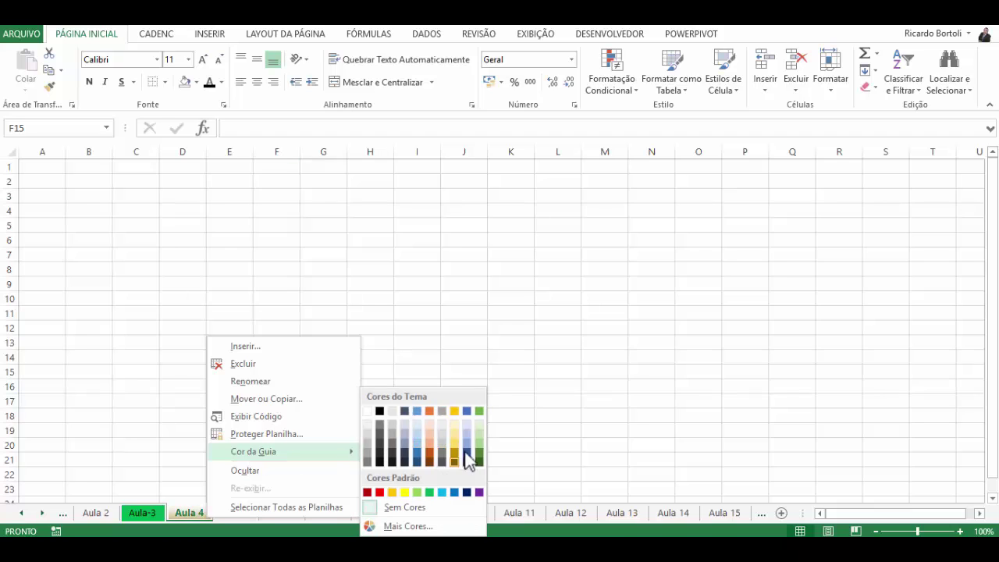
pyautogui.click(367, 492)
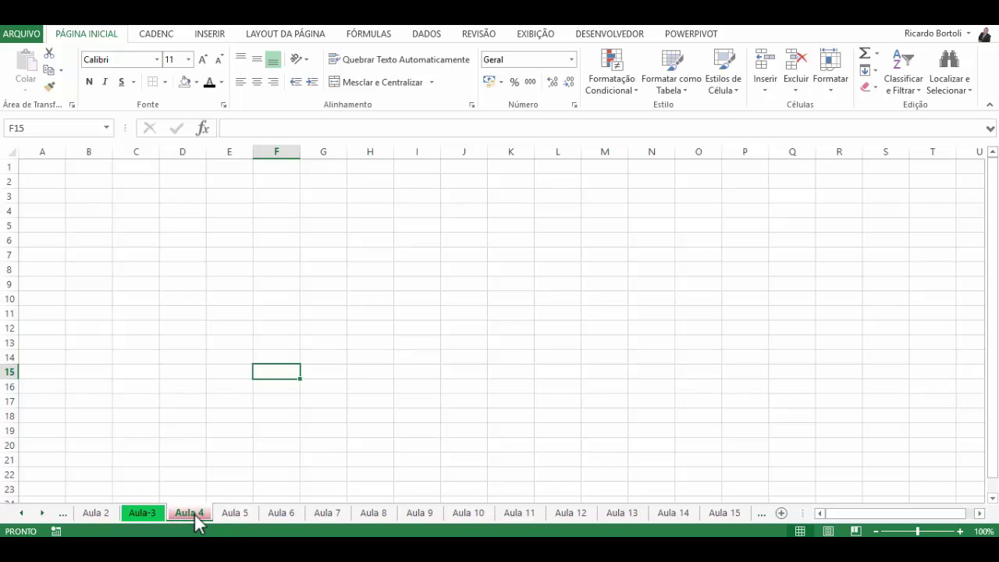
pyautogui.click(136, 513)
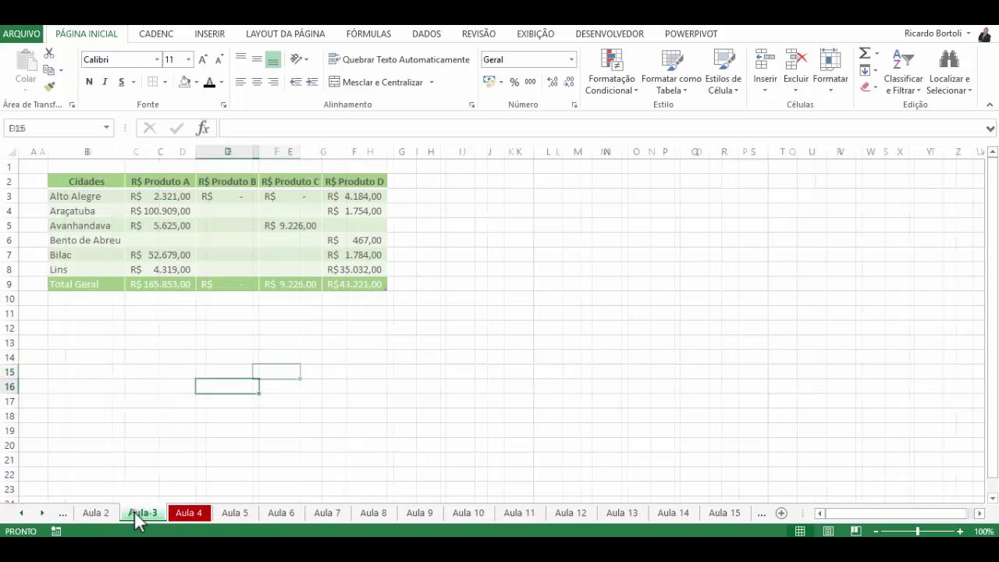